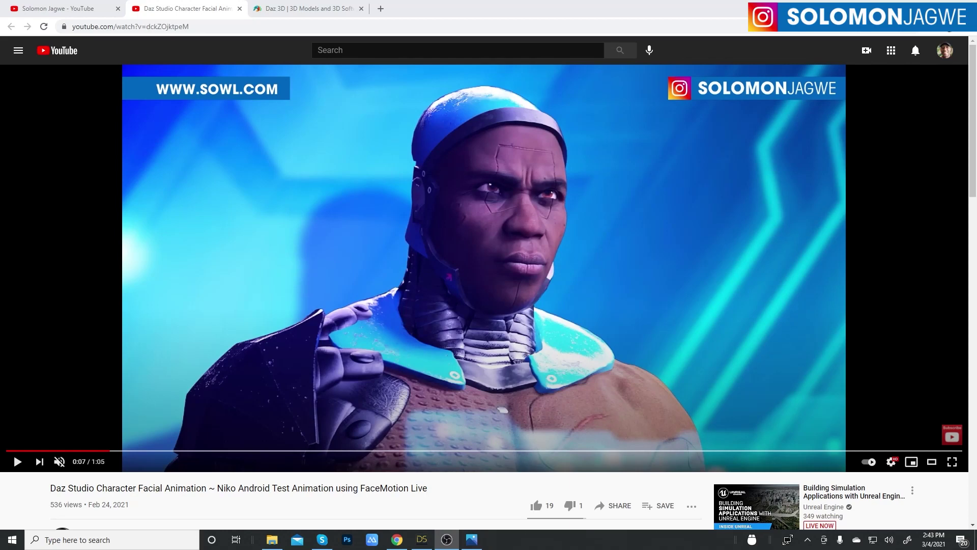
Step: Restore the 'Daz to Blender Bridge Update' image (mail.jpg) over the Niko video page
scroll(634, 246, "down", 1)
scroll(607, 275, "up", 1)
left_click(472, 540)
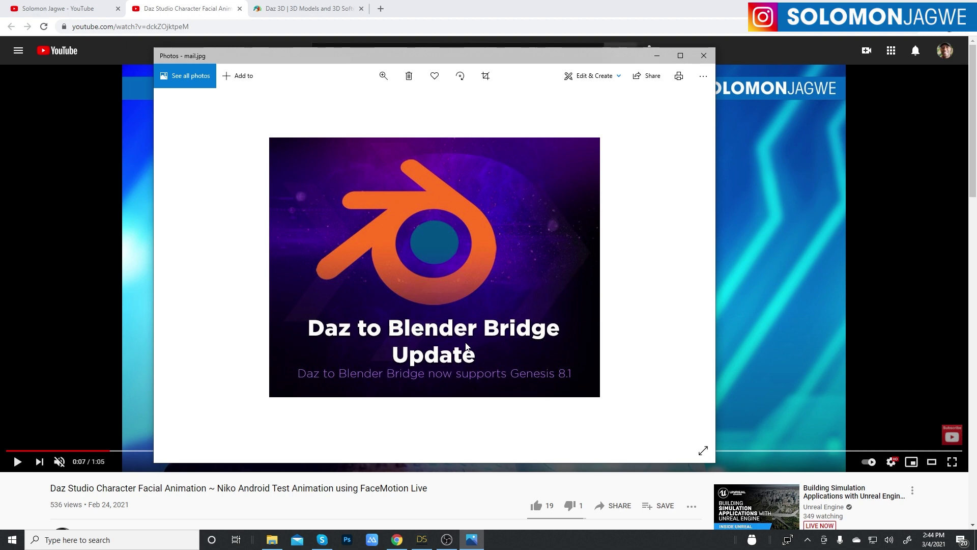
Step: Show the Daz to Blender Bridge page on the Daz 3D site and scroll to its update notes
left_click(308, 11)
scroll(702, 254, "up", 1)
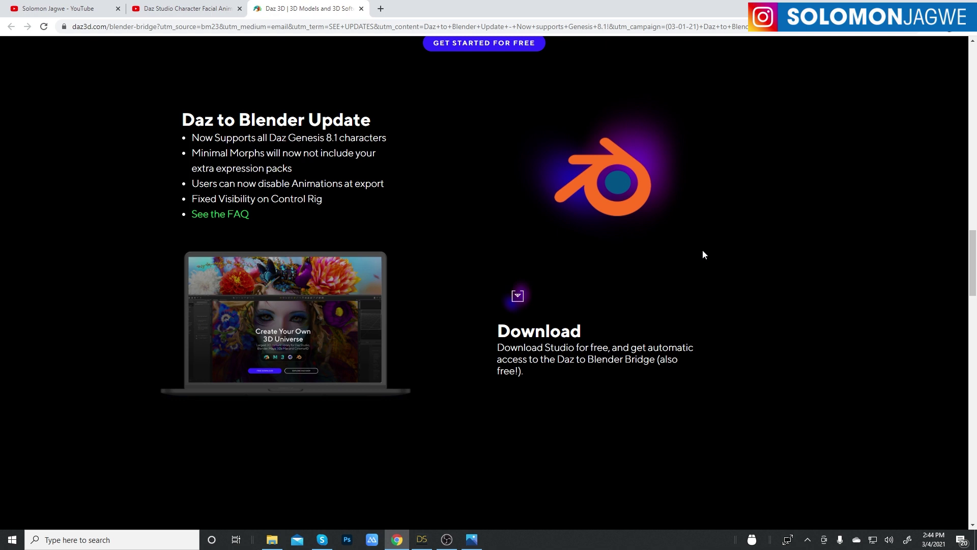
scroll(703, 253, "up", 1)
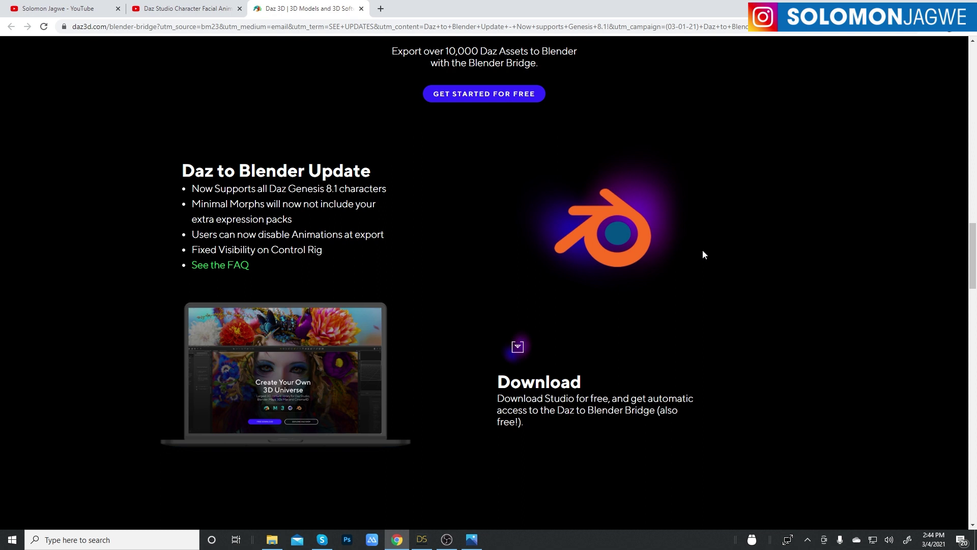
scroll(756, 249, "down", 1)
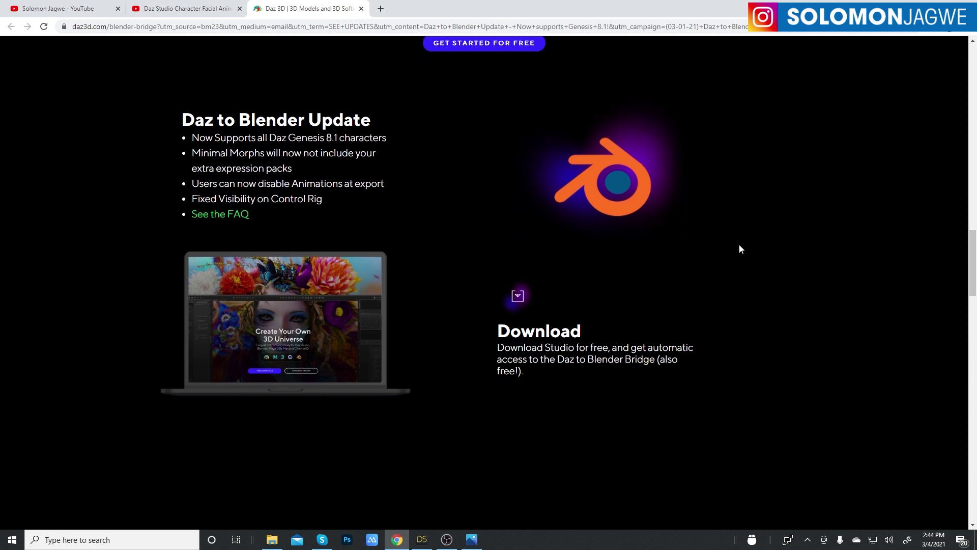
scroll(725, 249, "up", 1)
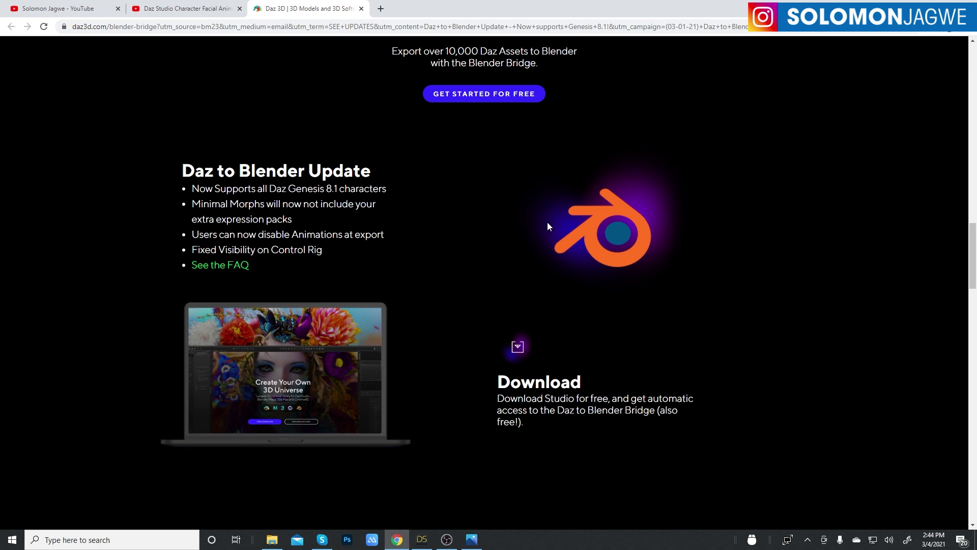
Step: Glance at the Niko video tab, then return to the Bridge page's Download section
left_click(184, 9)
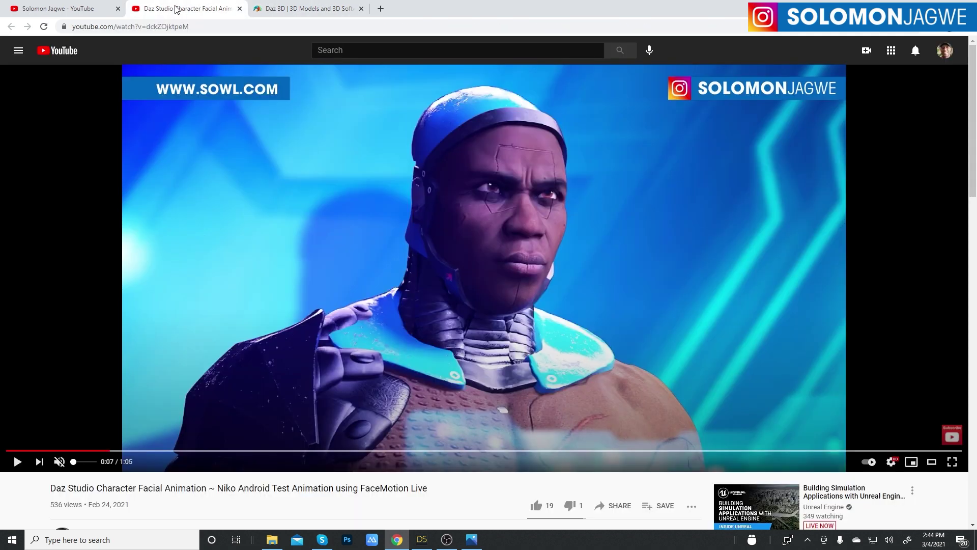
left_click(327, 9)
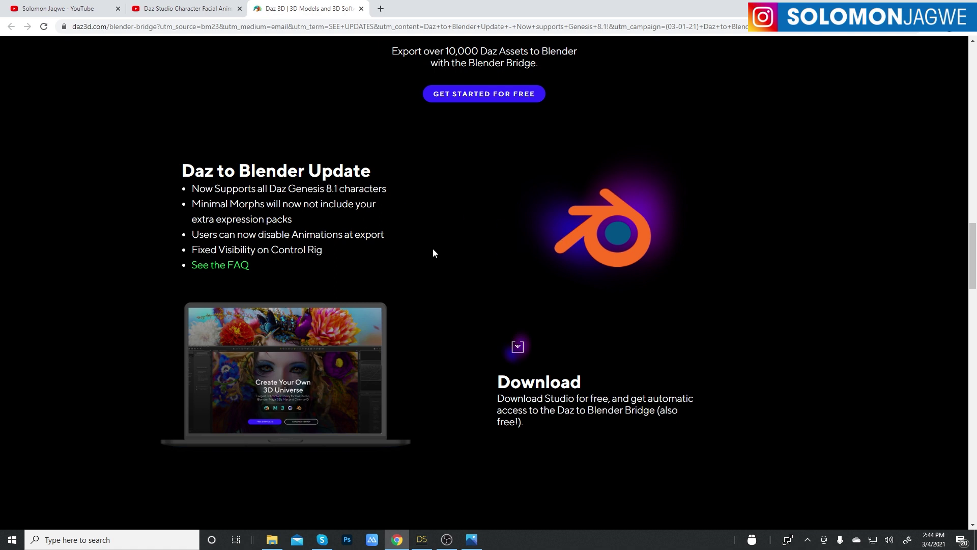
scroll(433, 249, "up", 1)
scroll(433, 249, "down", 1)
Step: Play the Niko android facial animation test video, then view the creator's channel home page
left_click(184, 9)
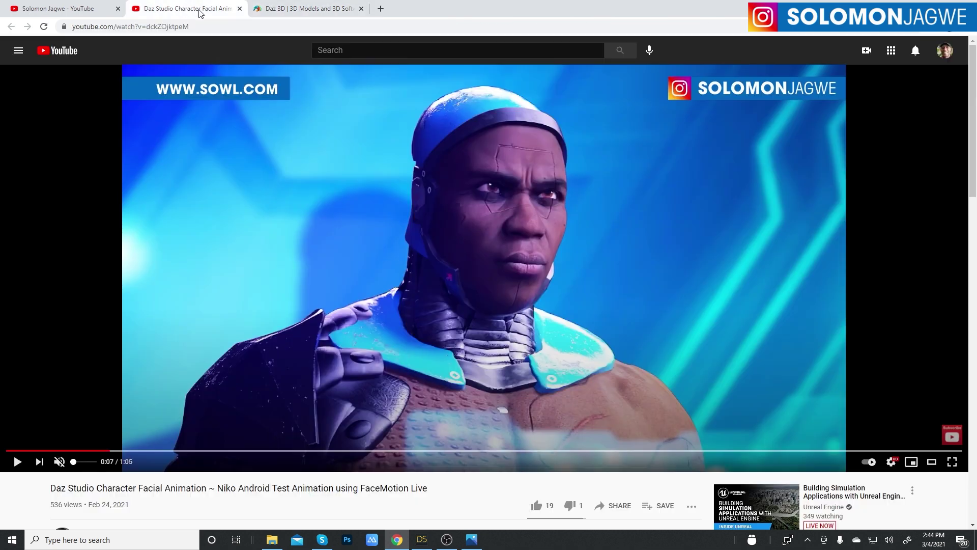
left_click(17, 461)
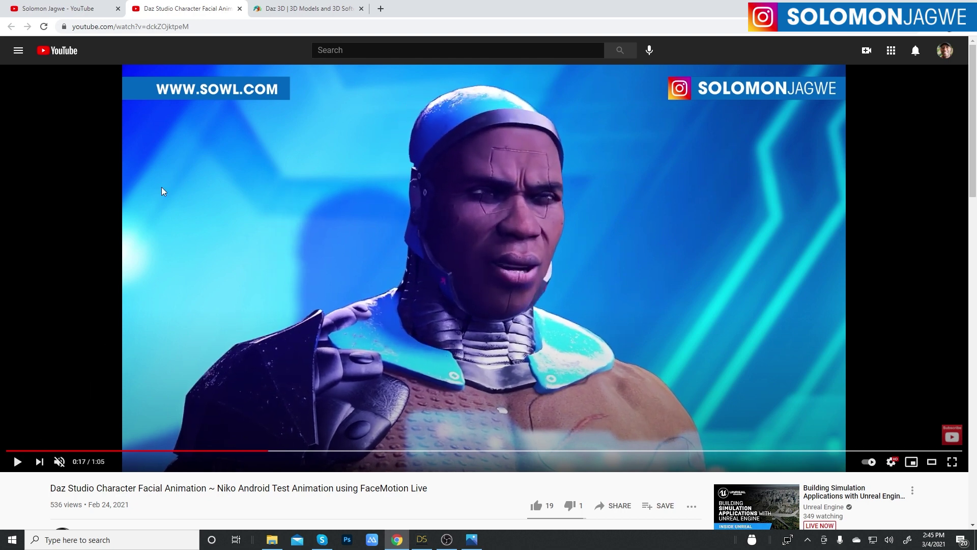
left_click(83, 10)
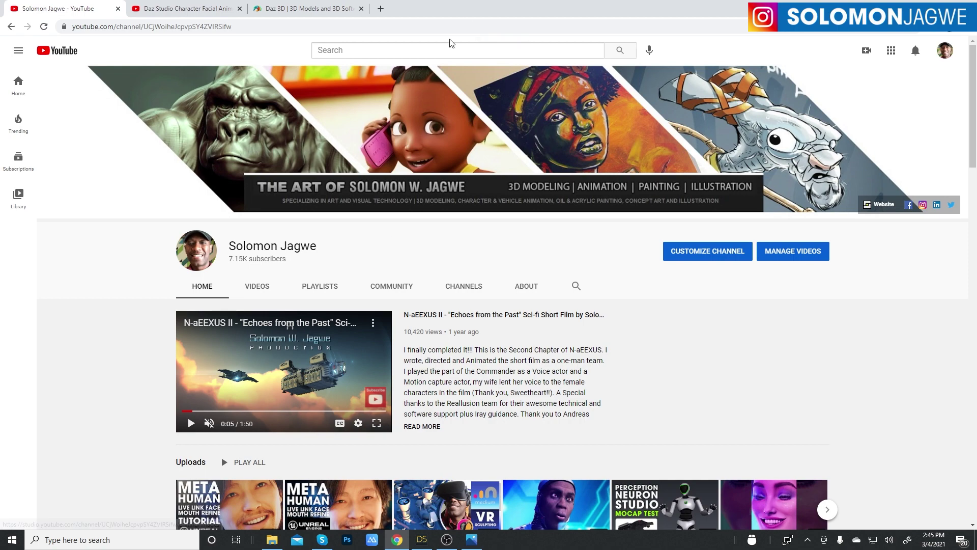
Step: Close the update image and play Niko 8's facial animation from frame 235, stopping at 344
left_click(305, 10)
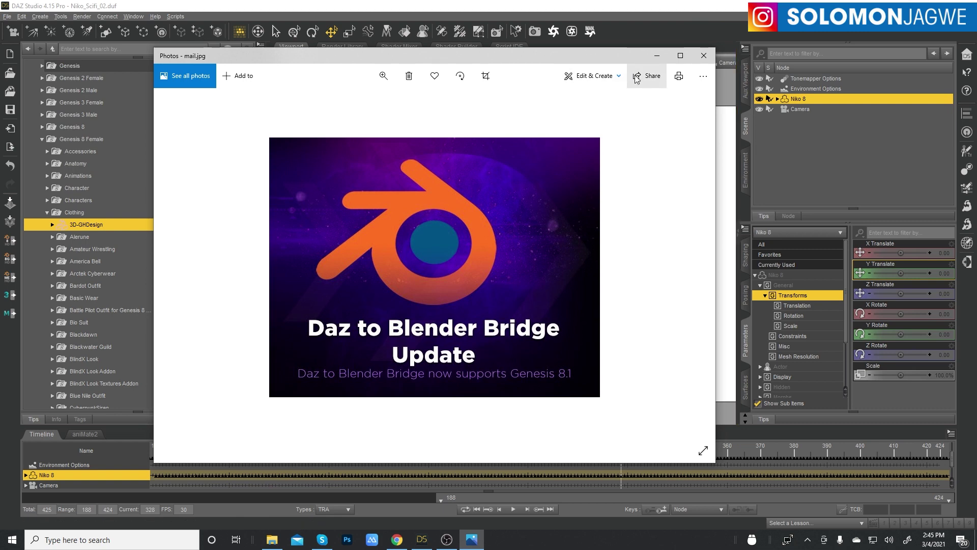
left_click(705, 55)
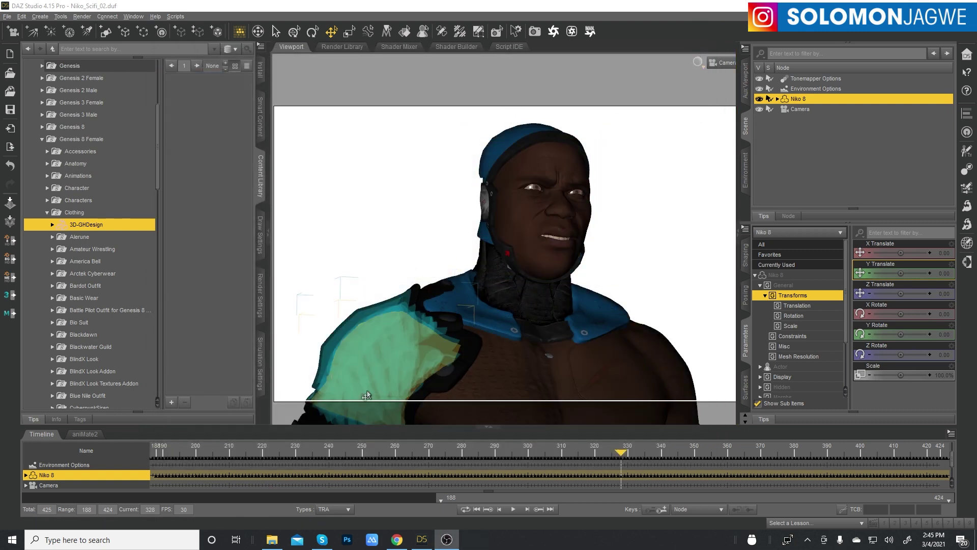
left_click(311, 450)
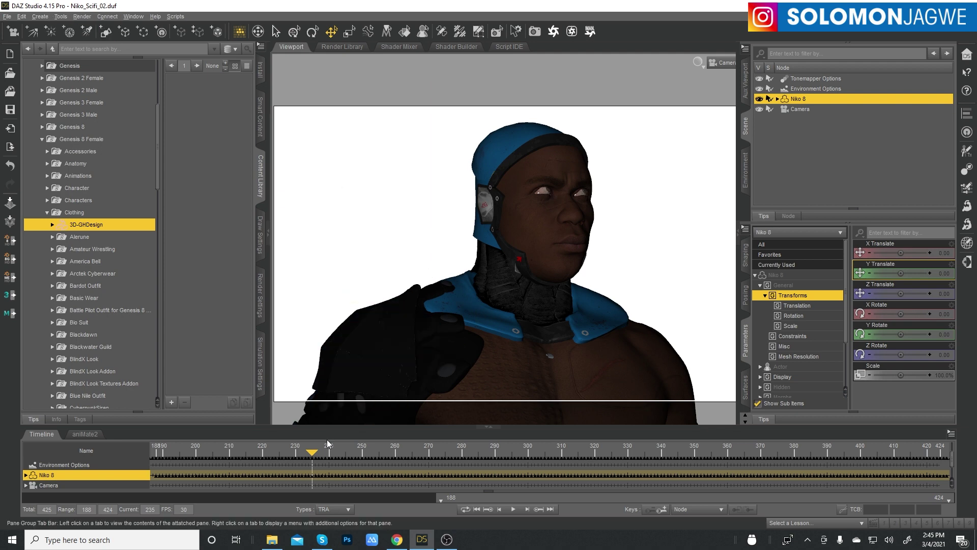
left_click_drag(317, 451, 326, 450)
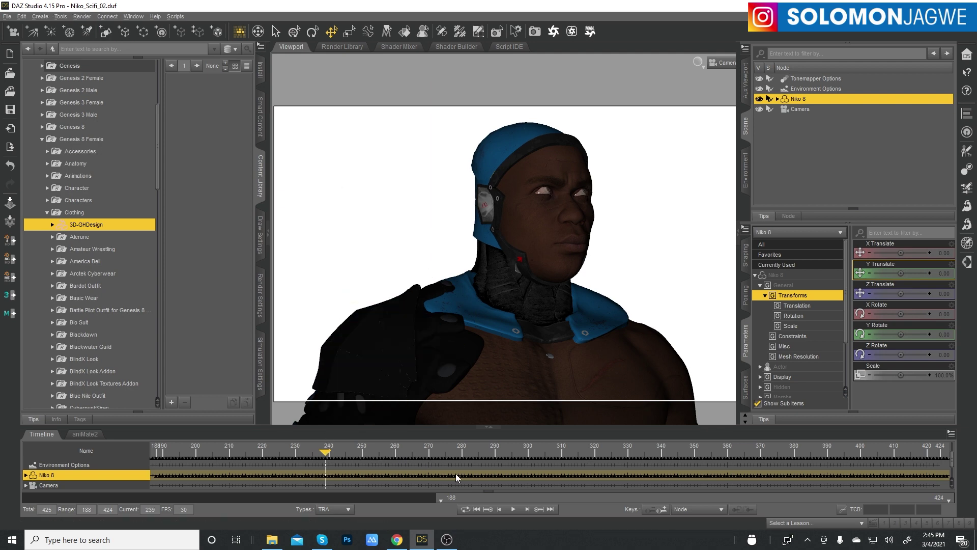
left_click(513, 509)
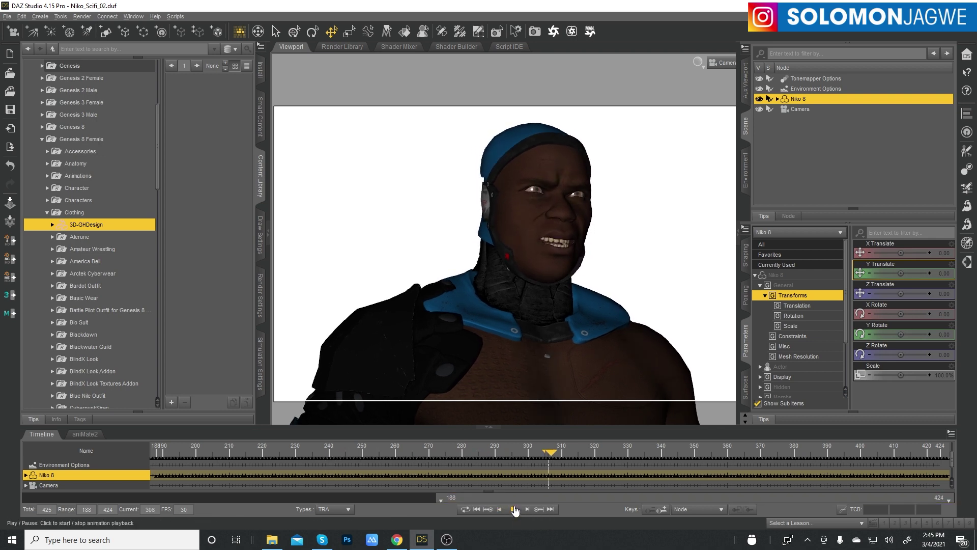
left_click(514, 509)
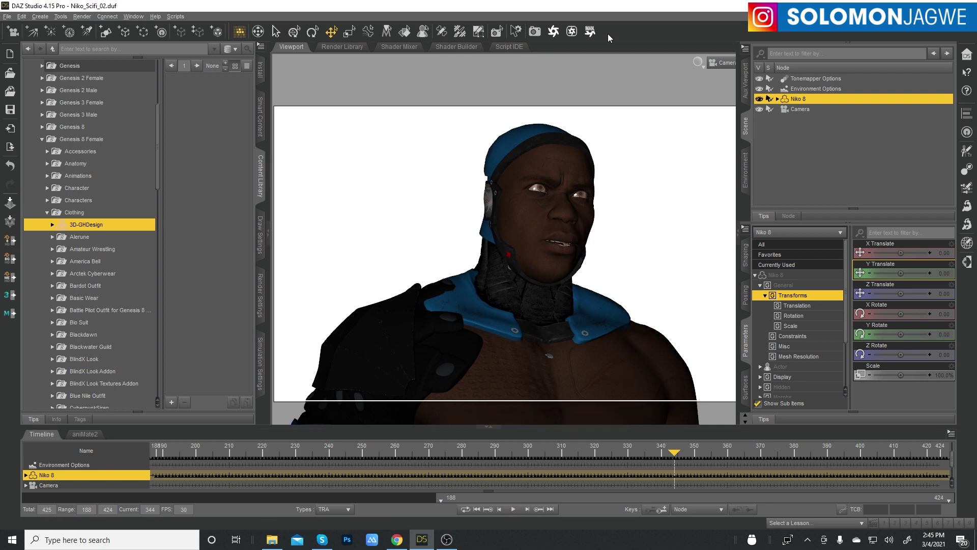
Step: Switch the viewport to a render-quality draw style so Niko appears textured and lit
left_click(698, 62)
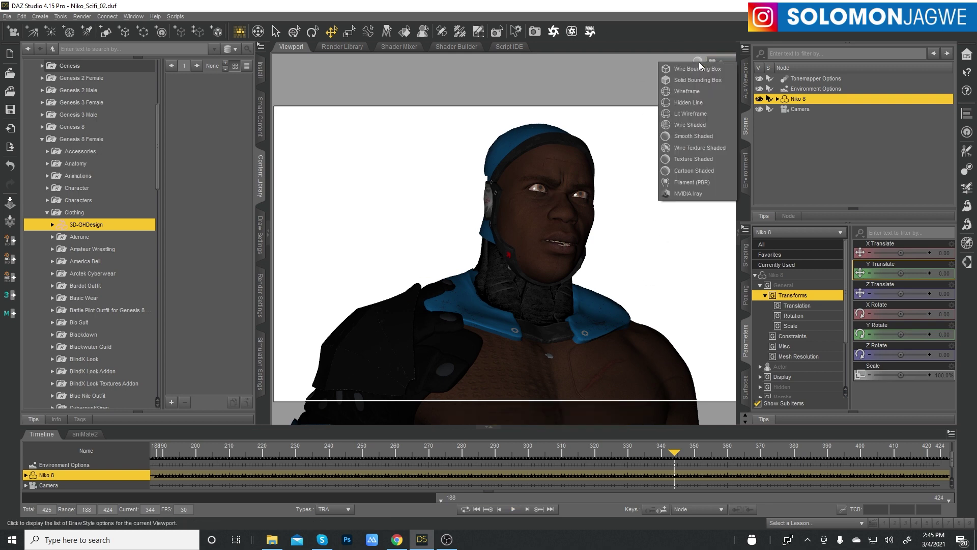
left_click(702, 182)
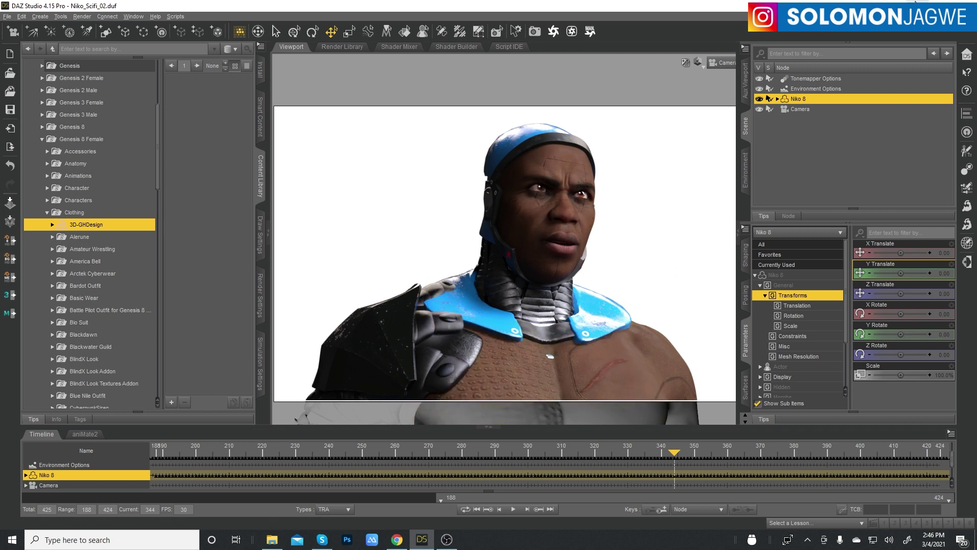
Step: Minimize DAZ Studio, launch Blender past the splash screen, and show the DazToBlender sidebar tab
left_click(914, 4)
double_click(873, 122)
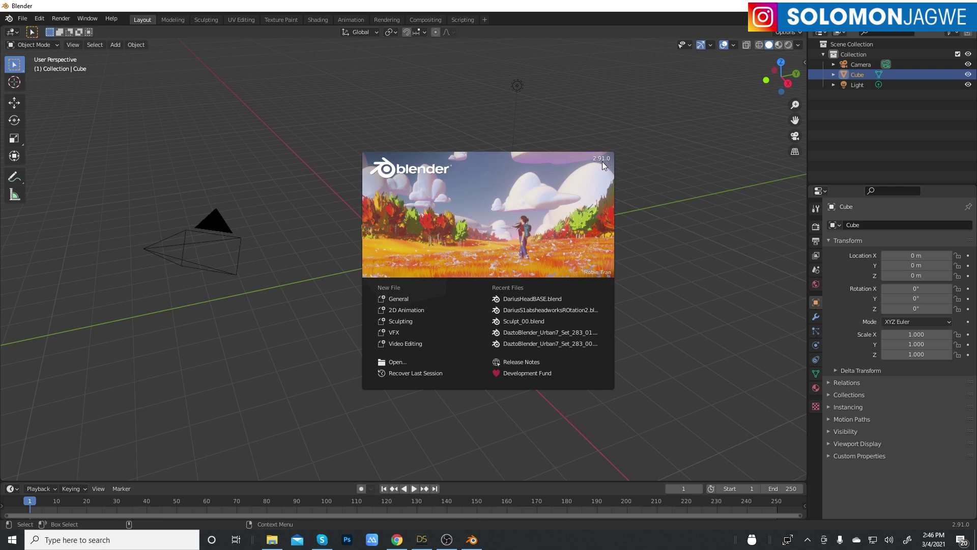
left_click(637, 182)
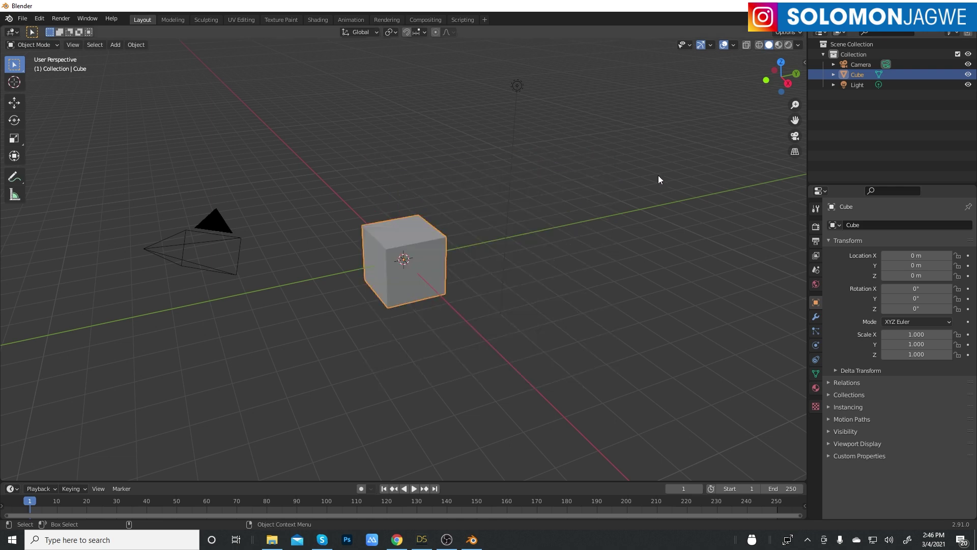
left_click(803, 63)
left_click(801, 145)
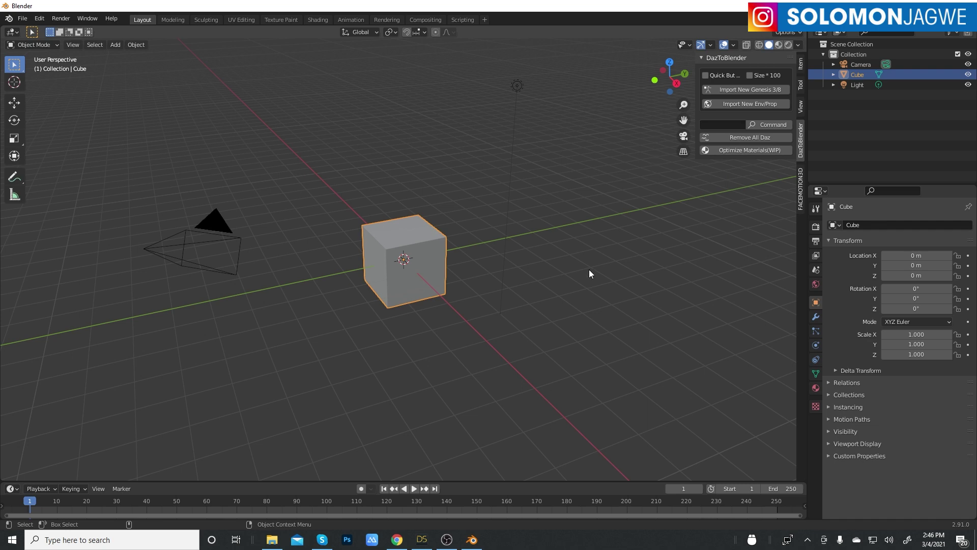
Step: Return to DAZ Studio and set the viewport to plain grey smooth shading
left_click(421, 539)
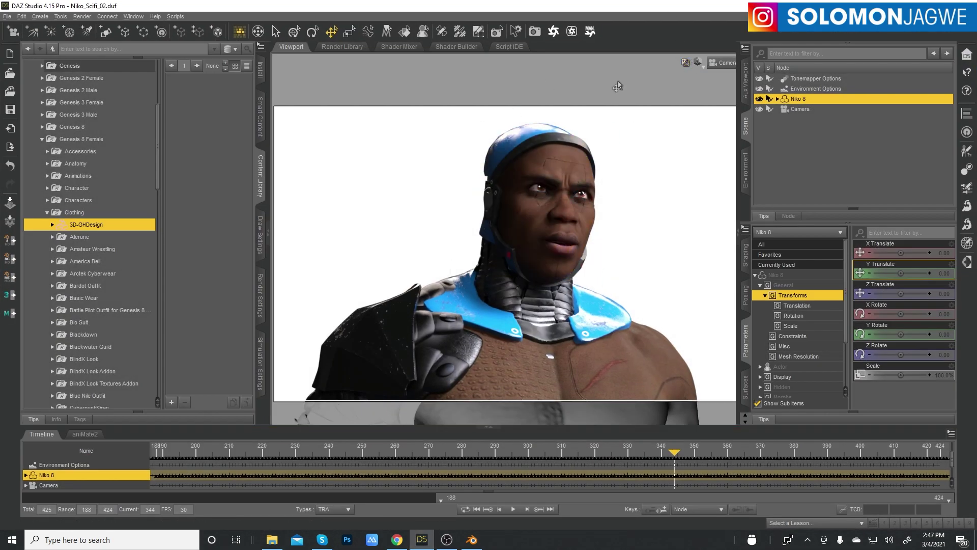
left_click(698, 63)
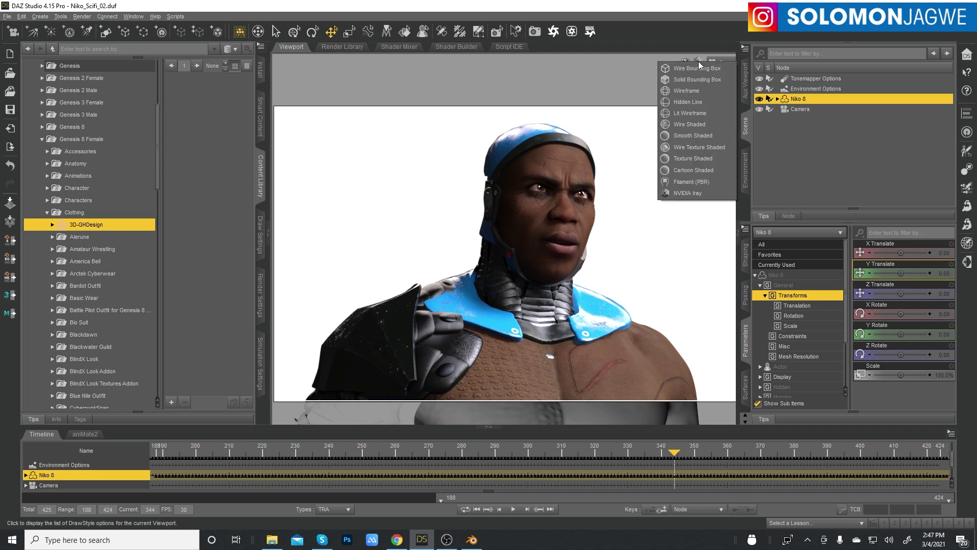
left_click(686, 136)
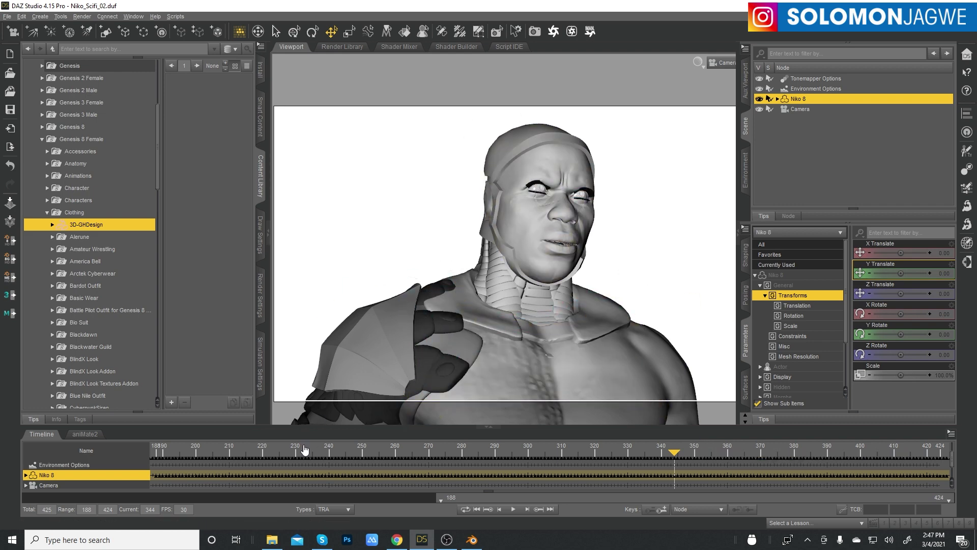
Step: Jump the playhead to frames 246, 327, 357 and 397 to check Niko's expressions
left_click(288, 458)
left_click(348, 453)
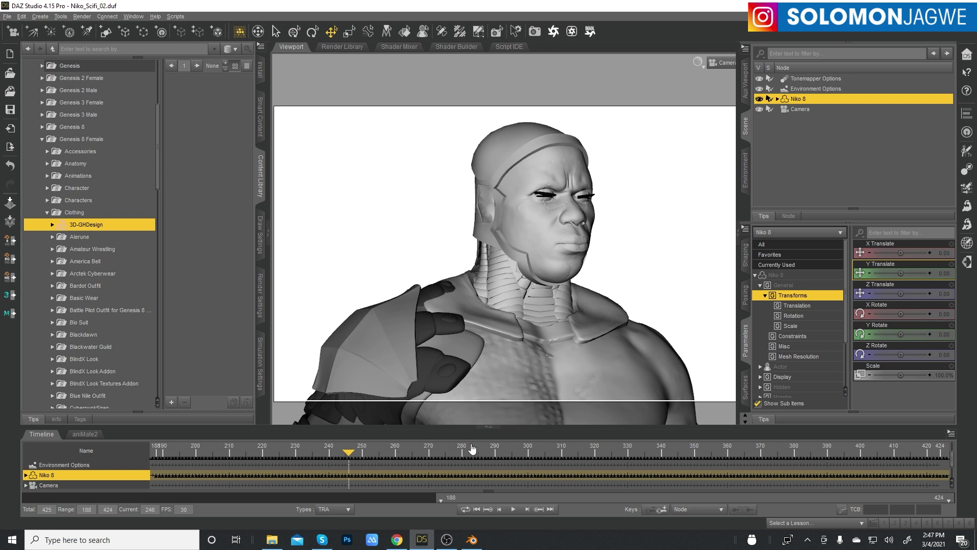
left_click(616, 452)
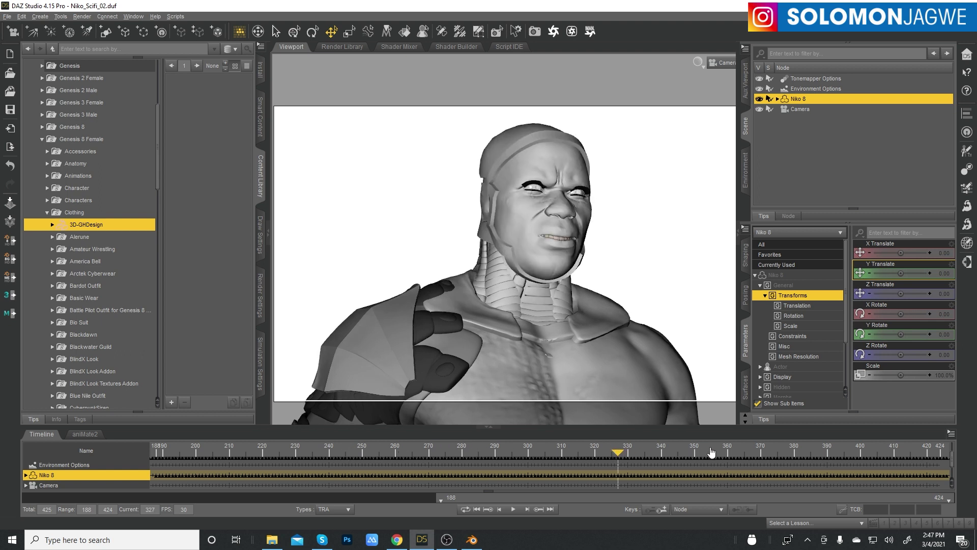
left_click(716, 451)
left_click(850, 452)
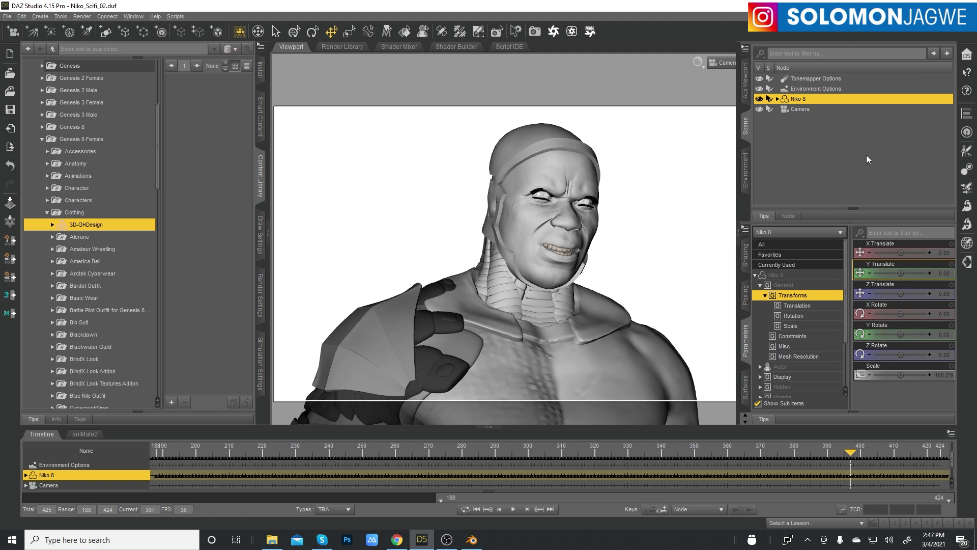
Step: Start Scripts > Bridges > Blender > Daz to Blender, cancel the export, and minimize DAZ Studio
left_click(175, 16)
mouse_move(179, 29)
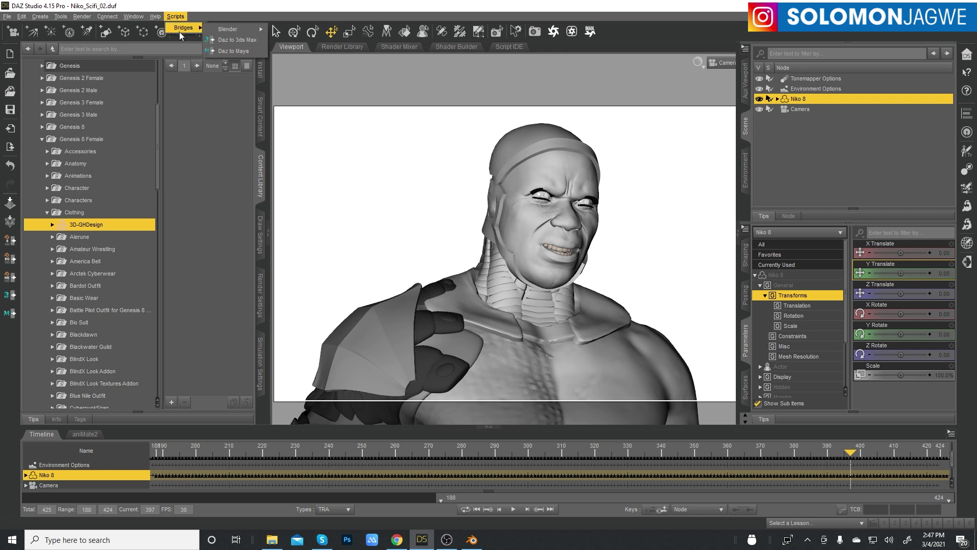
mouse_move(232, 30)
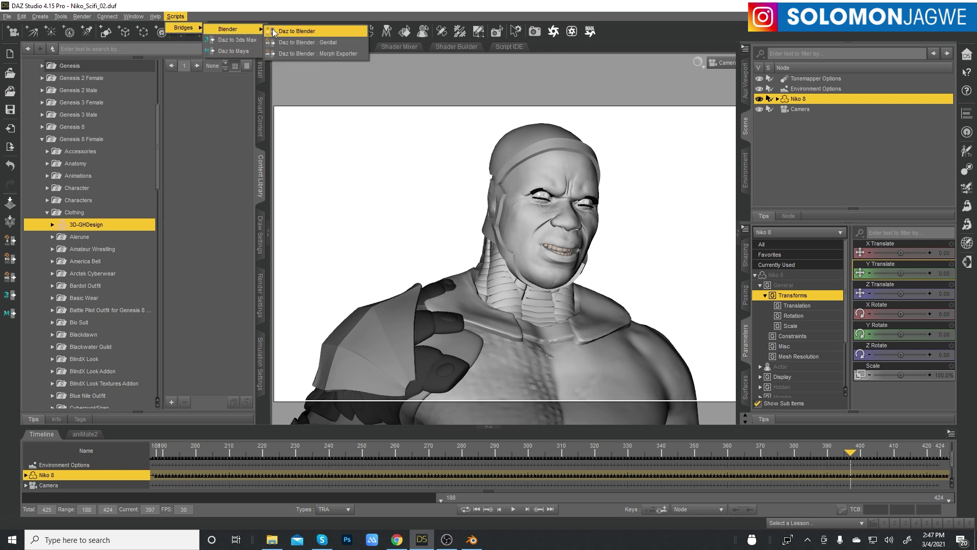
left_click(303, 32)
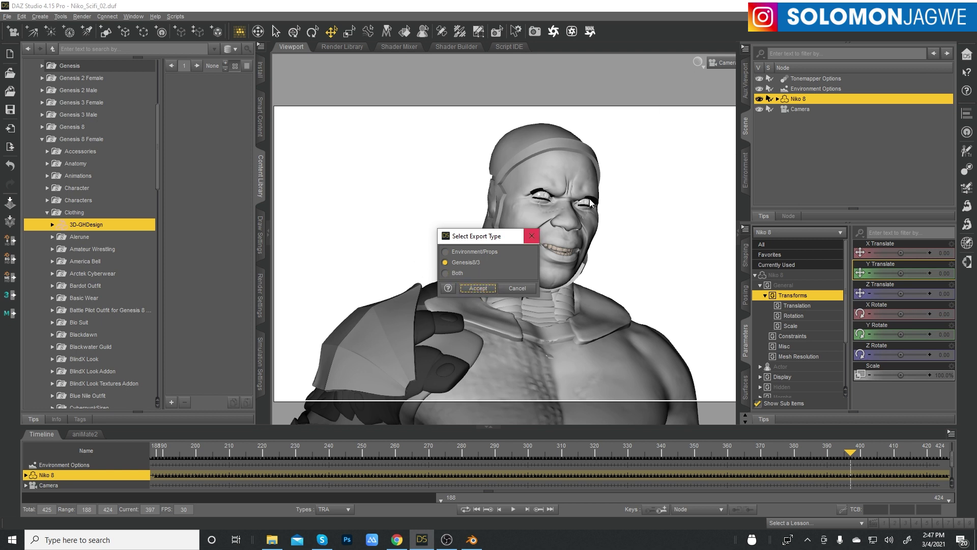
left_click(517, 288)
left_click(914, 4)
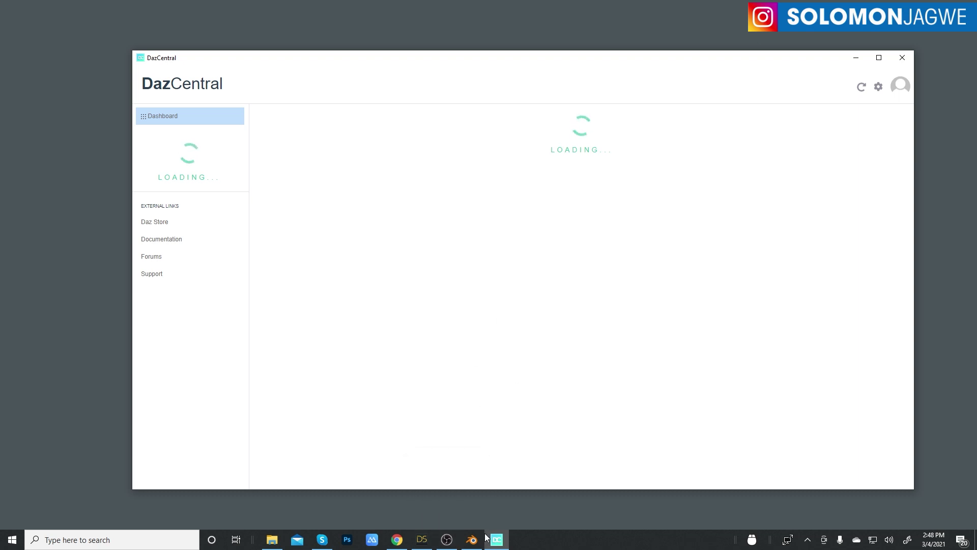
Step: Show the Daz to Blender Bridge page in Chrome and jump to its free download section
left_click(398, 541)
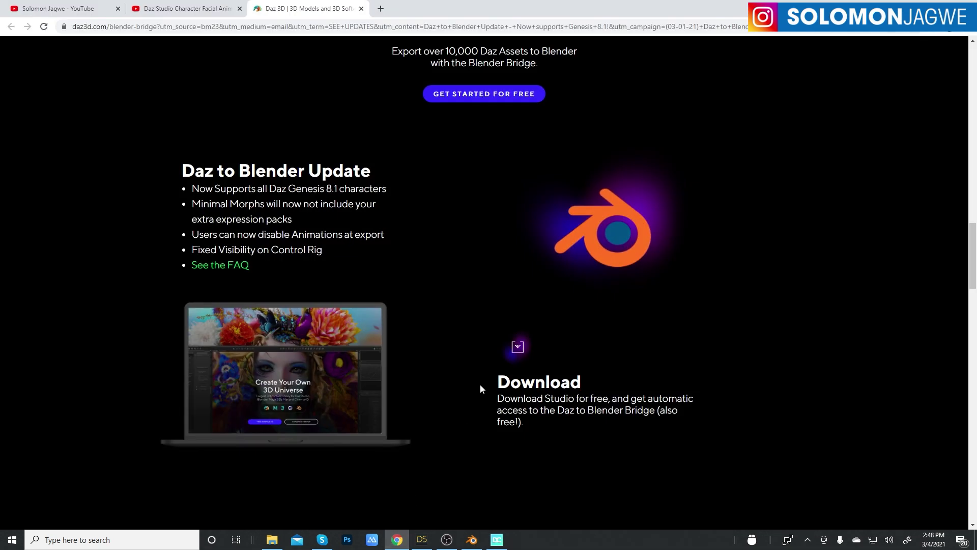
scroll(326, 263, "up", 1)
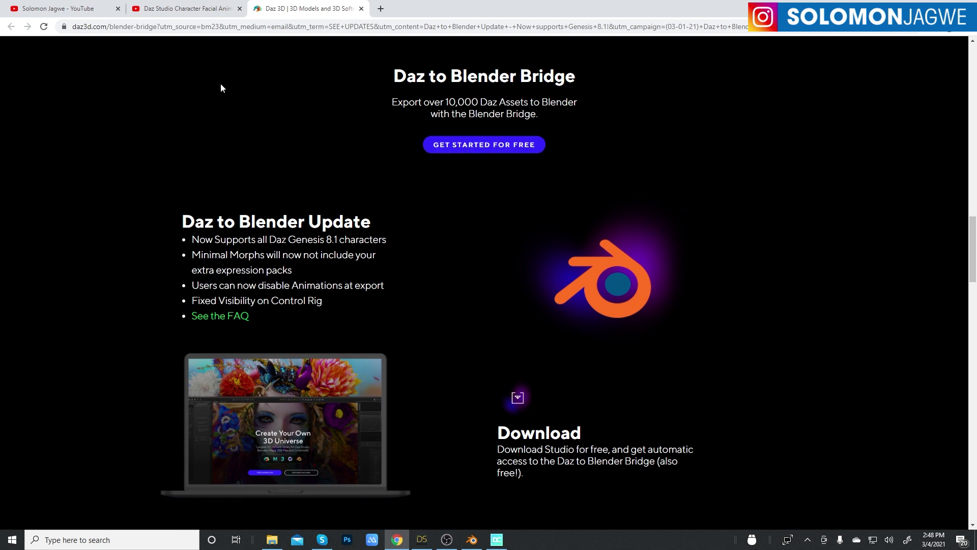
left_click(473, 149)
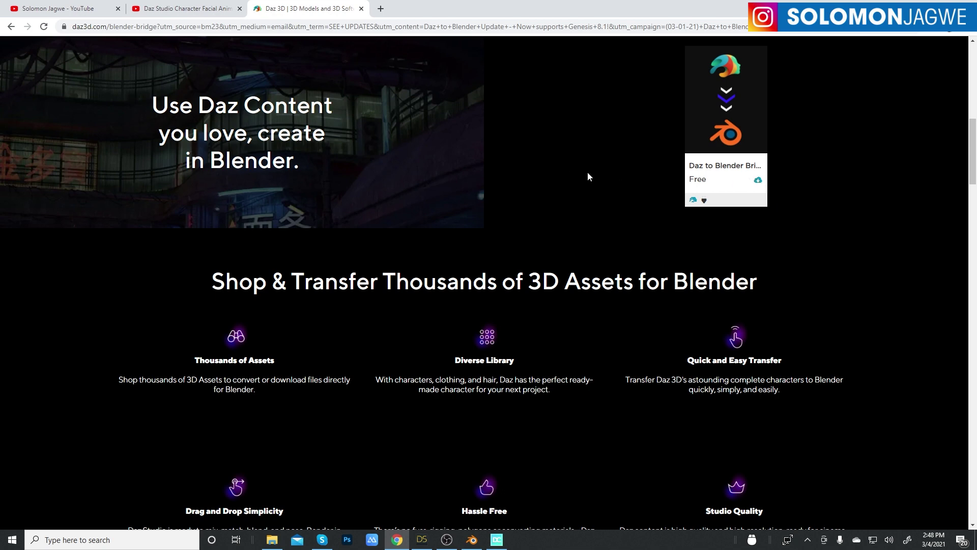
scroll(511, 230, "up", 2)
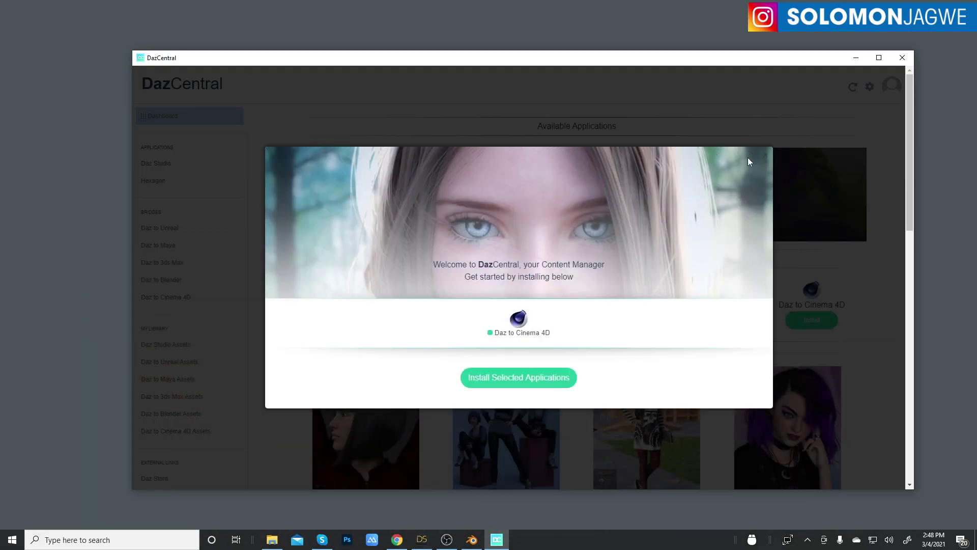
Step: Close DazCentral's welcome dialog and confirm Daz to Blender version 2.1.0 is installed
left_click(766, 157)
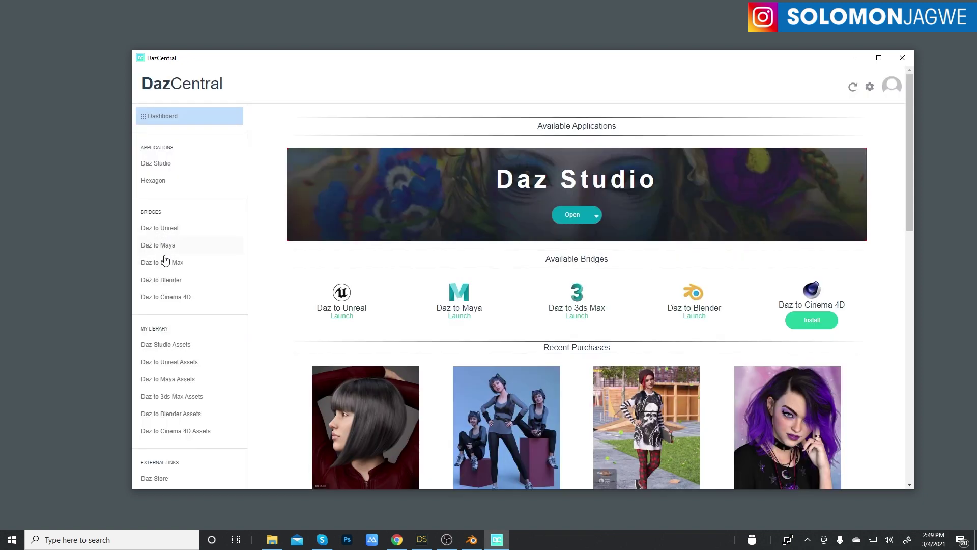
left_click(169, 279)
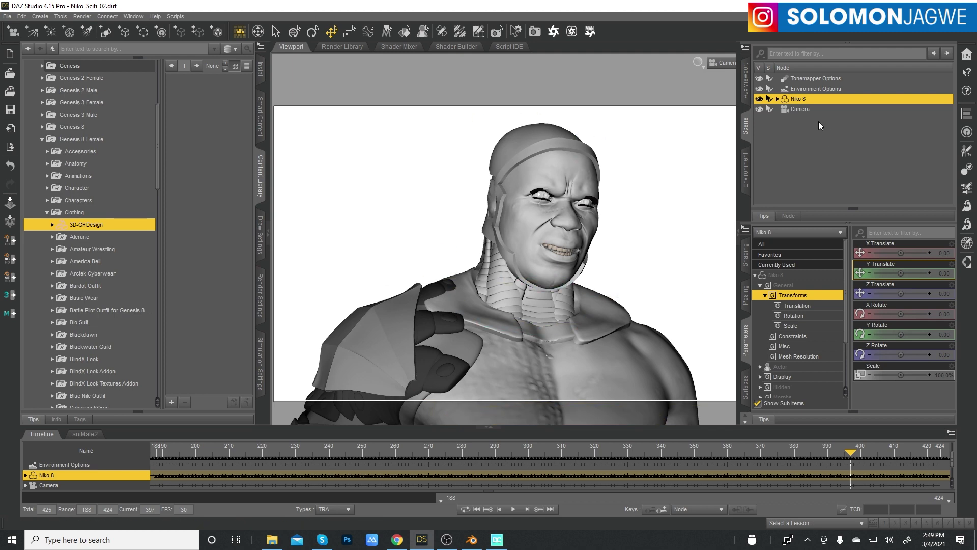
Step: Launch the Daz to Blender bridge from Scripts > Bridges > Blender to export Niko
left_click(175, 16)
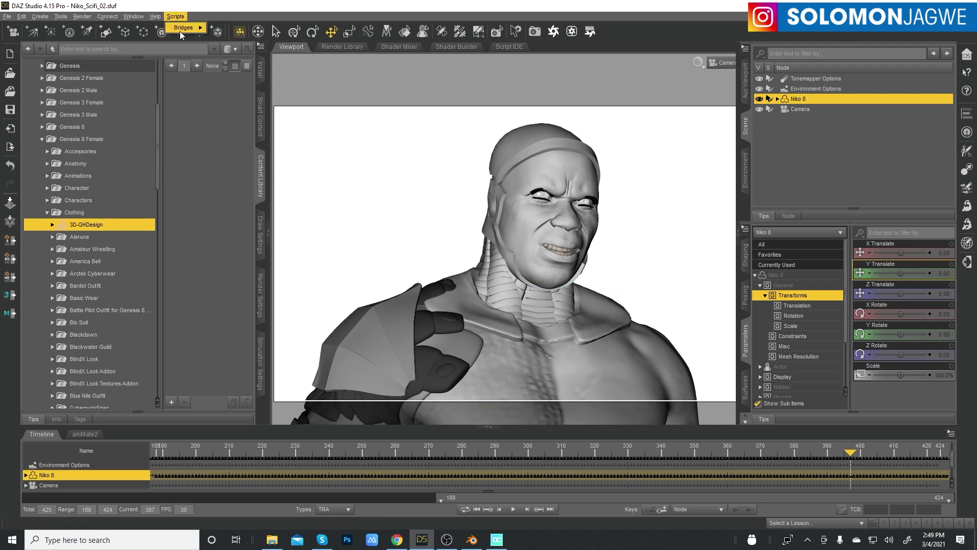
mouse_move(181, 30)
mouse_move(229, 30)
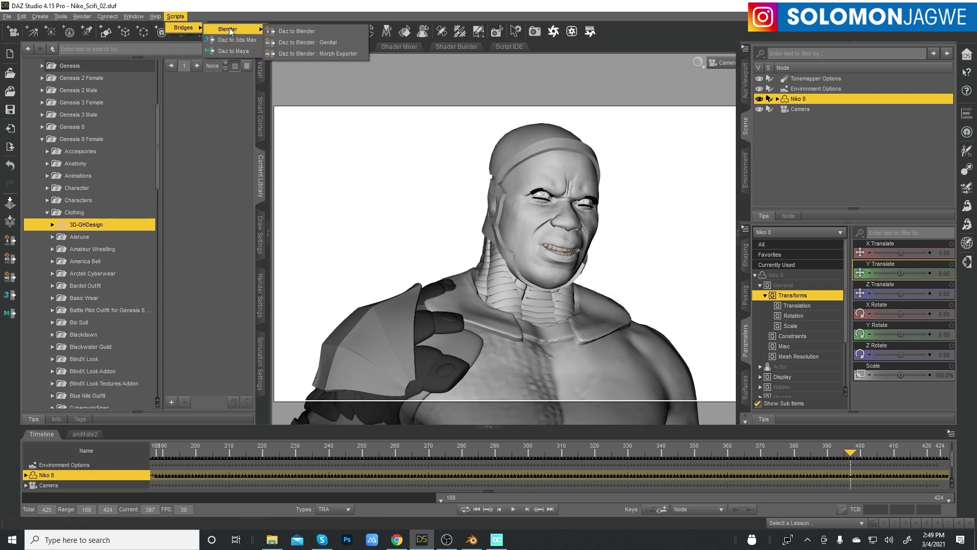
left_click(300, 31)
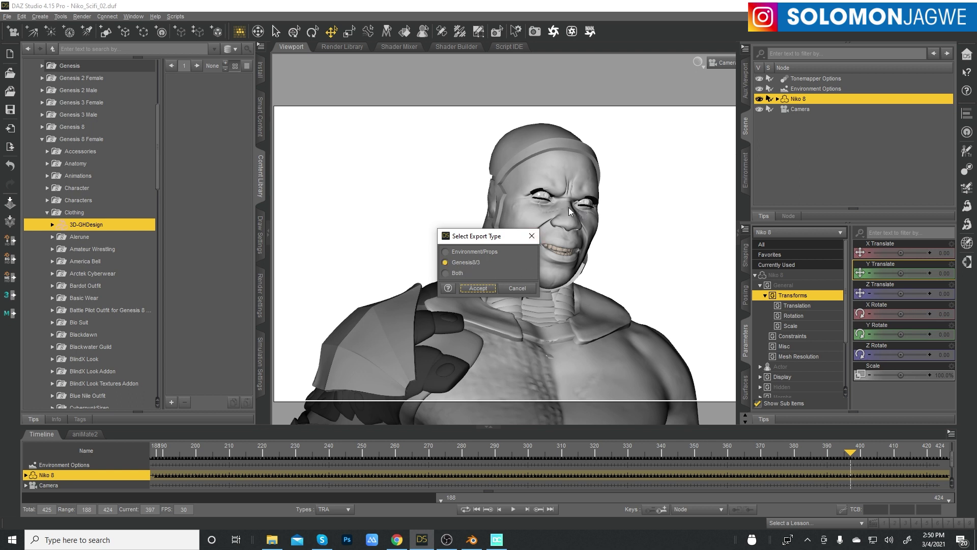
Step: Accept the Genesis8/3 export type and confirm the settings with Include animation data checked
left_click(478, 288)
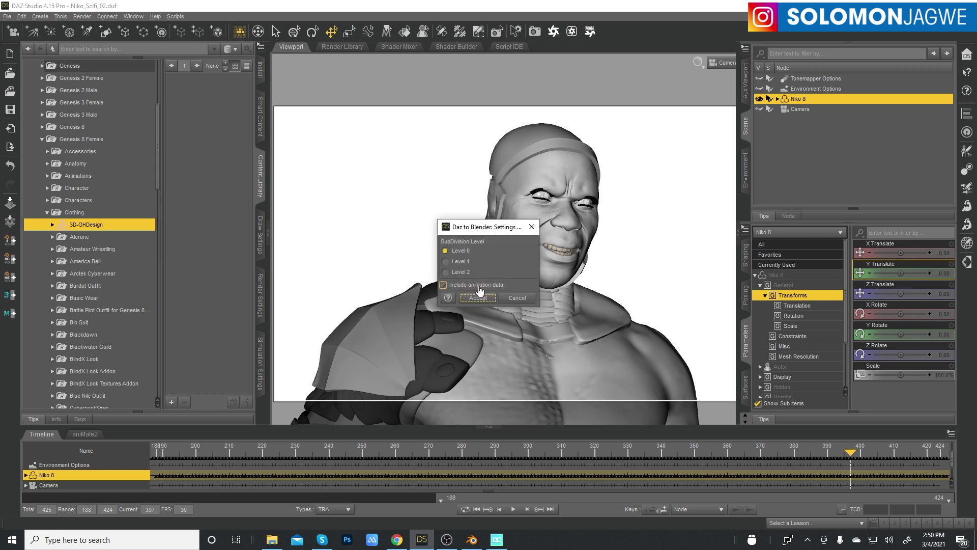
left_click(479, 289)
left_click_drag(492, 229, 410, 151)
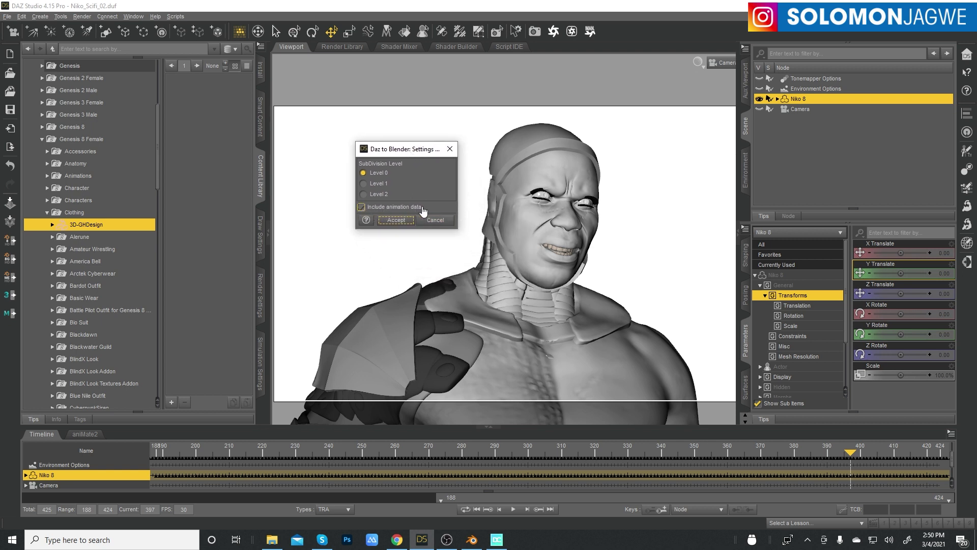
left_click(362, 207)
left_click(421, 209)
left_click(422, 209)
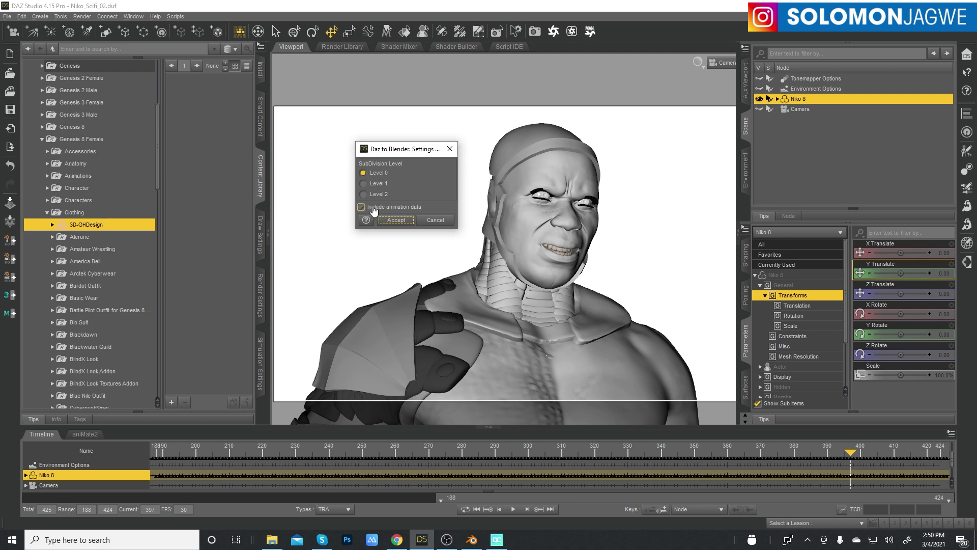
left_click(413, 208)
left_click(396, 221)
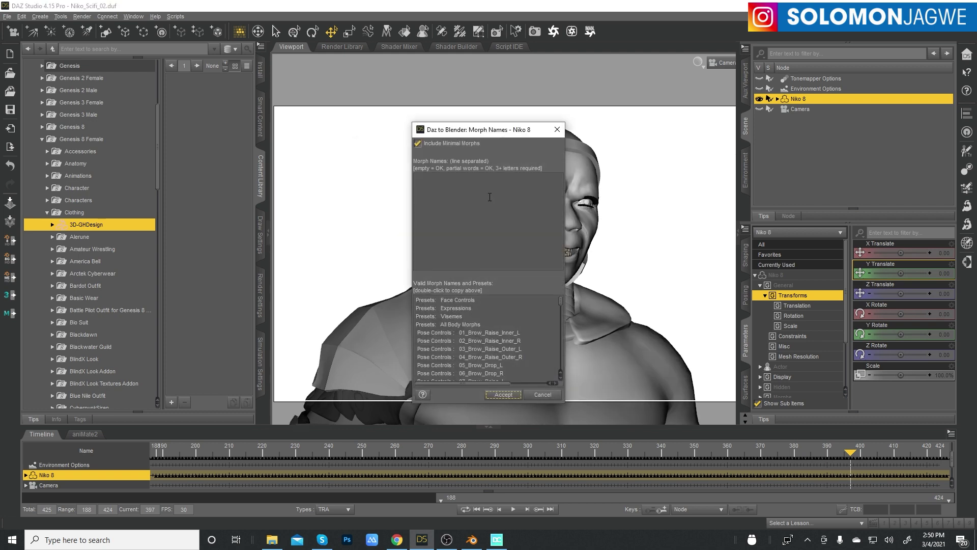
Step: Keep Include Minimal Morphs checked and accept the morph names to start conversion
left_click(418, 143)
left_click(507, 147)
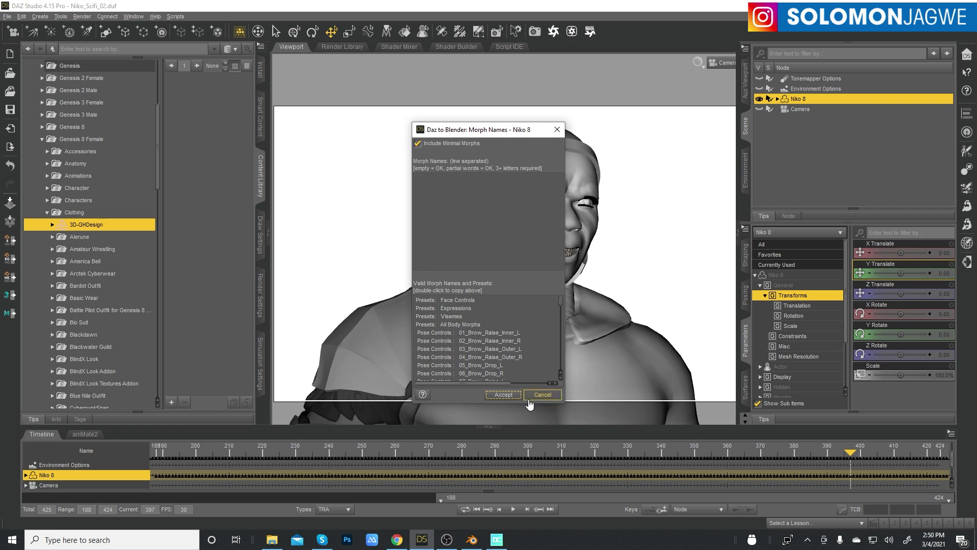
left_click(502, 395)
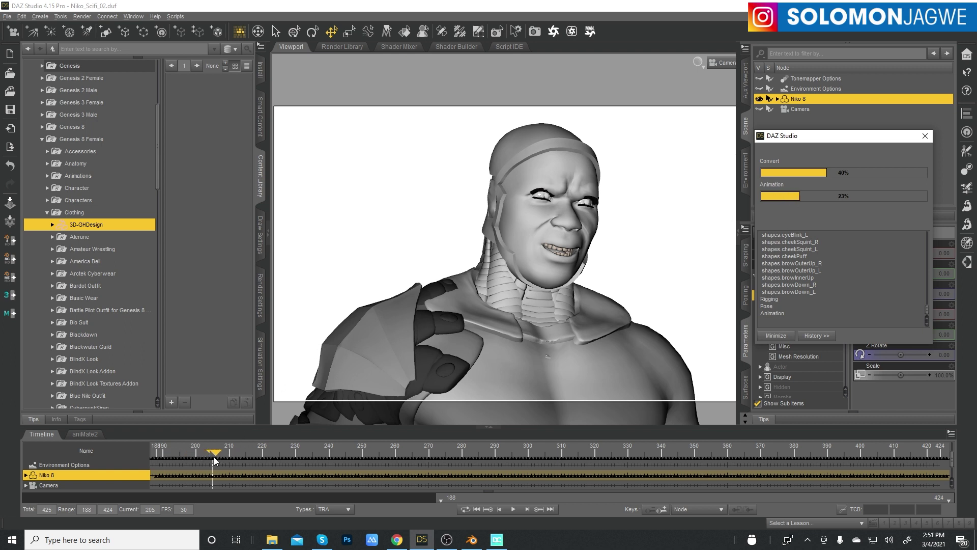
Step: Let the Convert and Animation stages finish while the timeline sits at frame 208
left_click_drag(215, 458, 219, 459)
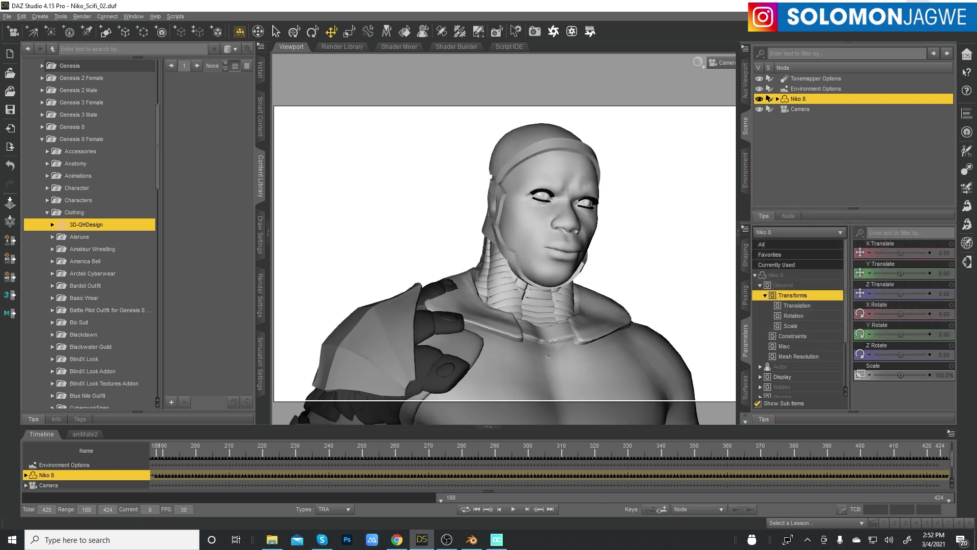
Step: Minimize DAZ Studio and bring the Blender window back from the taskbar
left_click(917, 6)
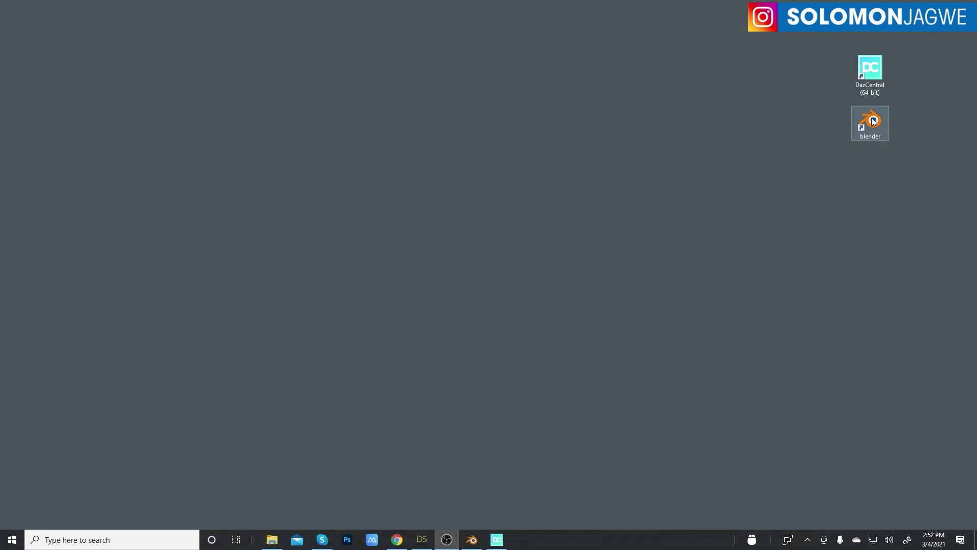
left_click(471, 538)
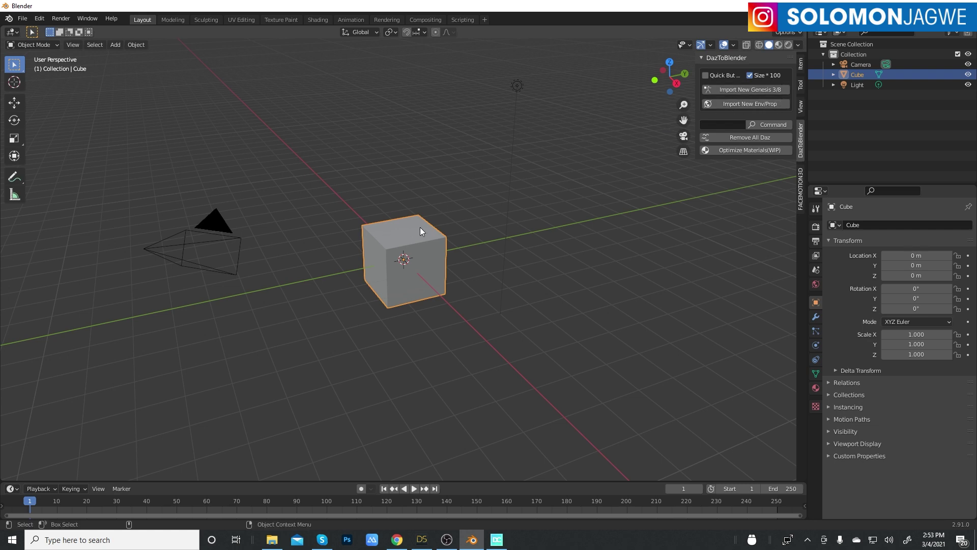
left_click(745, 89)
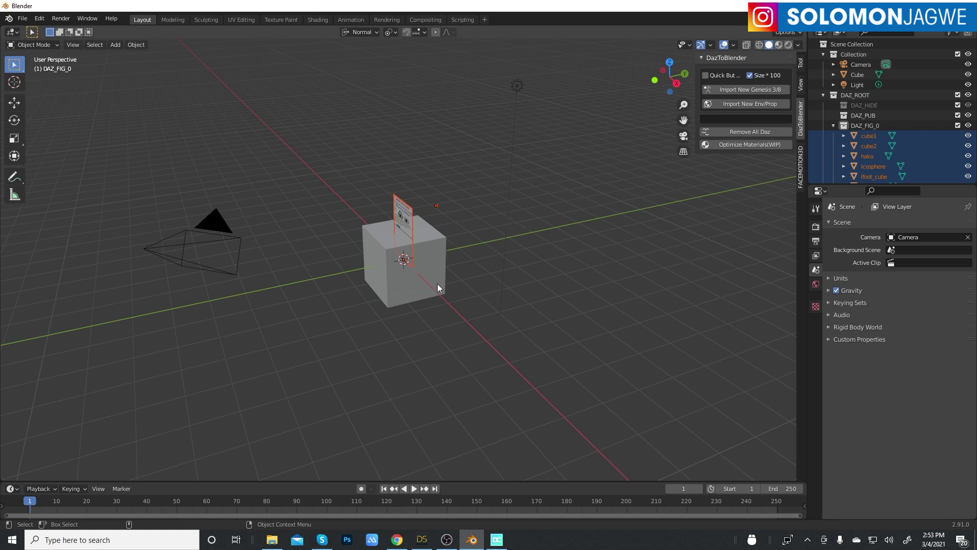
scroll(407, 242, "up", 5)
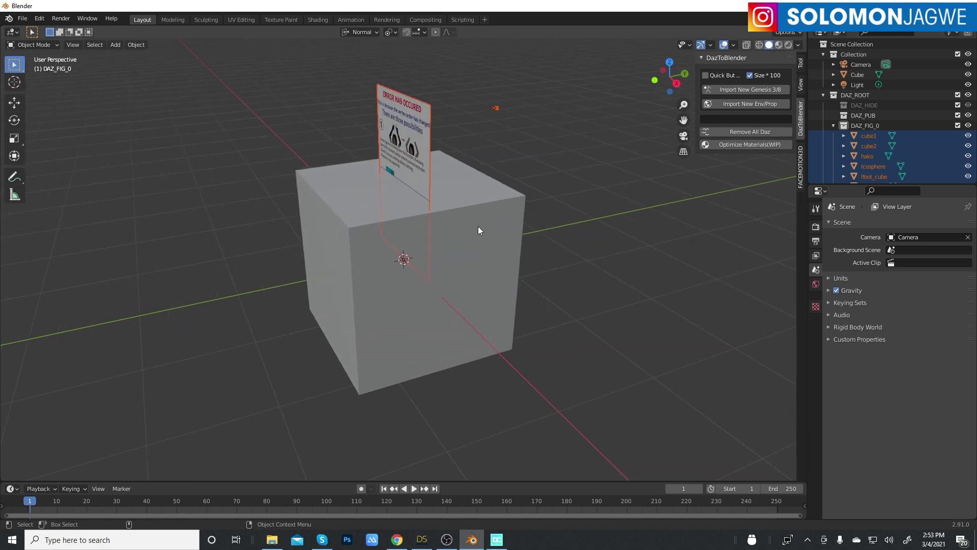
left_click(967, 74)
middle_click_drag(460, 249, 439, 212)
scroll(438, 212, "up", 5)
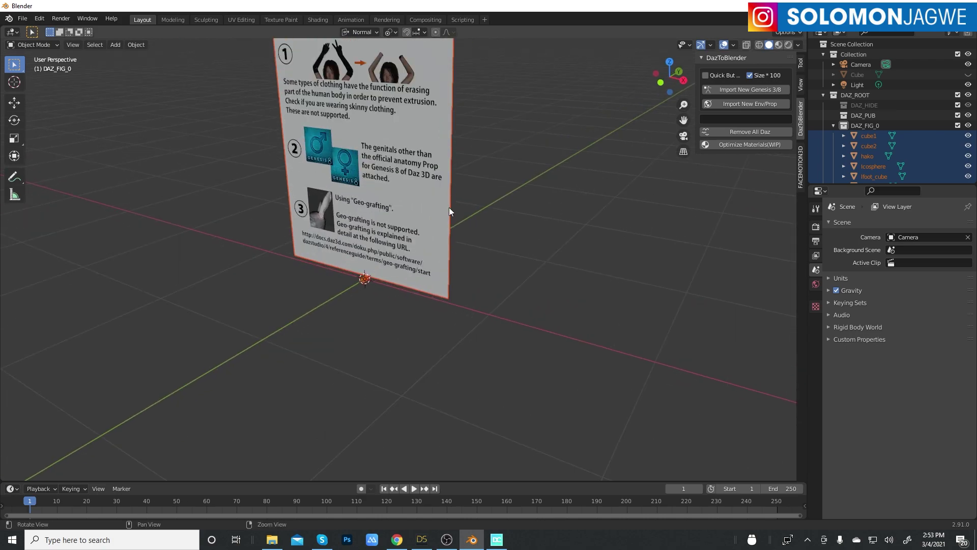
middle_click_drag(544, 248, 564, 242)
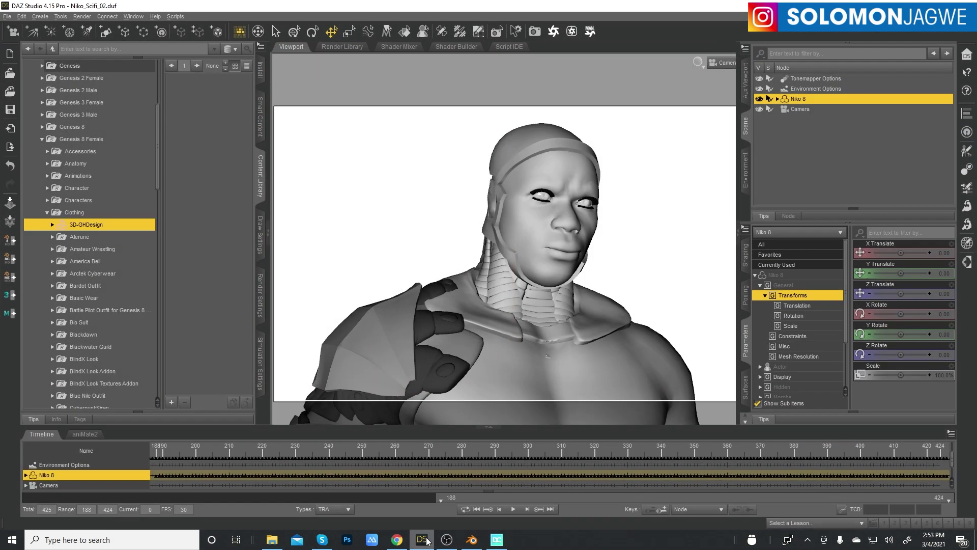
Step: Return to DAZ Studio, rewind to frame 188 and switch the viewport to Perspective View
left_click(421, 539)
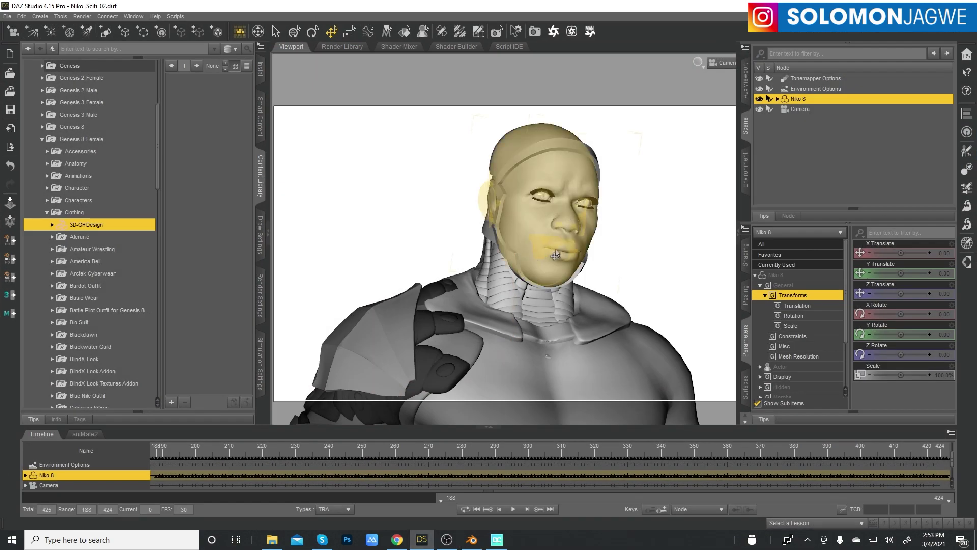
left_click(476, 508)
left_click(729, 70)
left_click(722, 81)
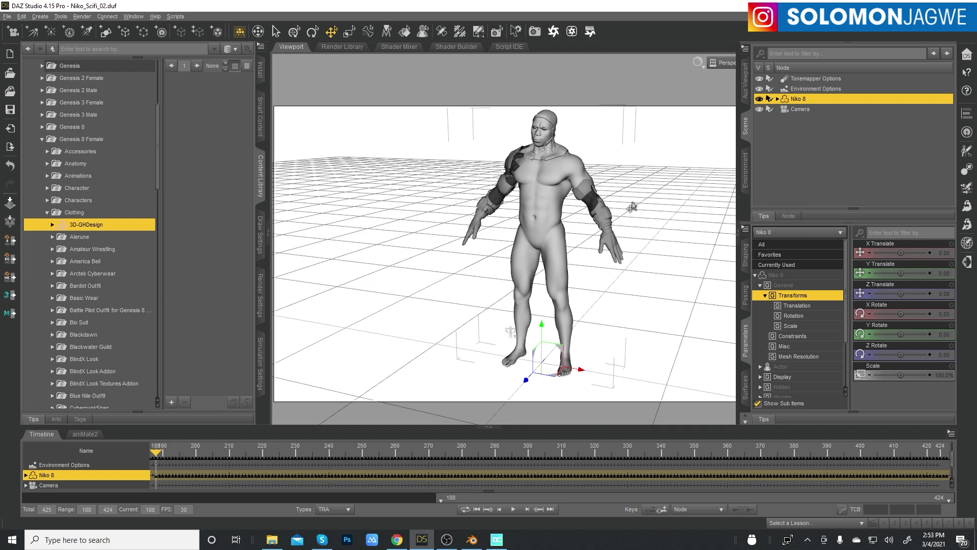
Step: Collapse the right panes and orbit the view to face Niko 8 front-on
scroll(624, 193, "up", 6)
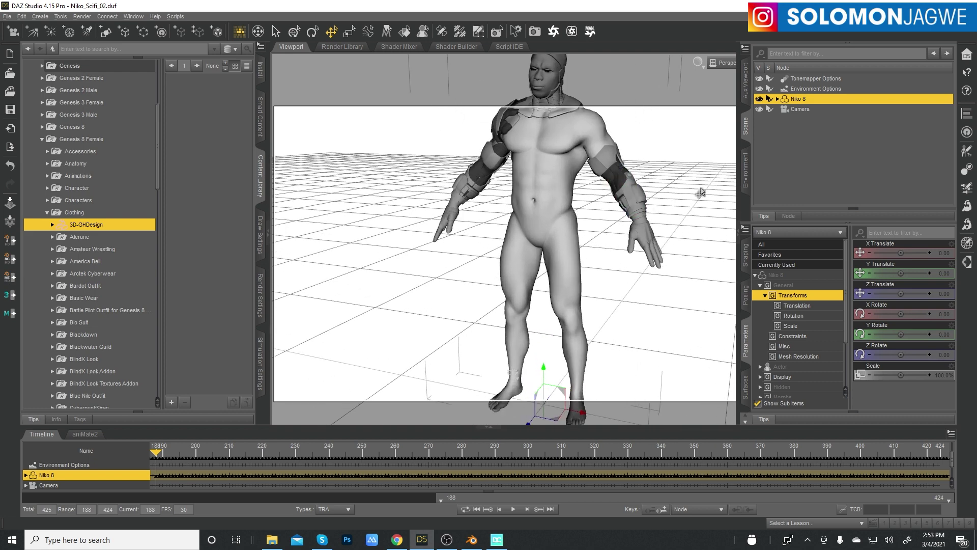
left_click(739, 242)
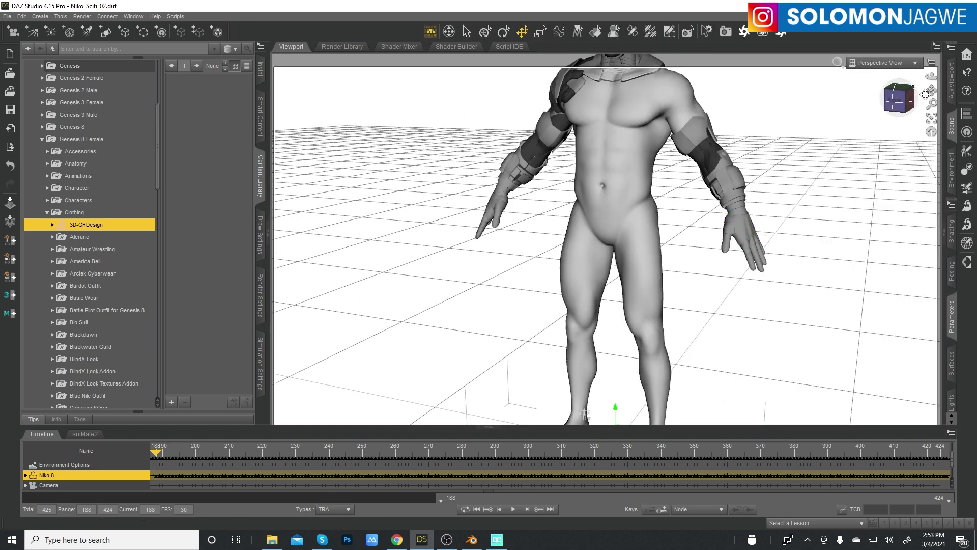
left_click_drag(931, 90, 937, 68)
left_click(899, 98)
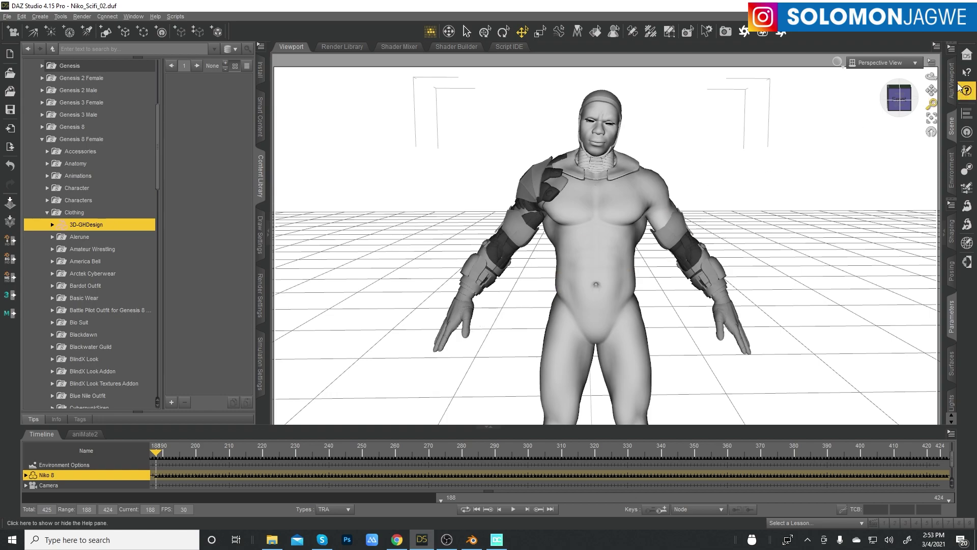
mouse_move(931, 76)
left_mouse_down()
mouse_move(837, 80)
mouse_move(928, 78)
left_mouse_up()
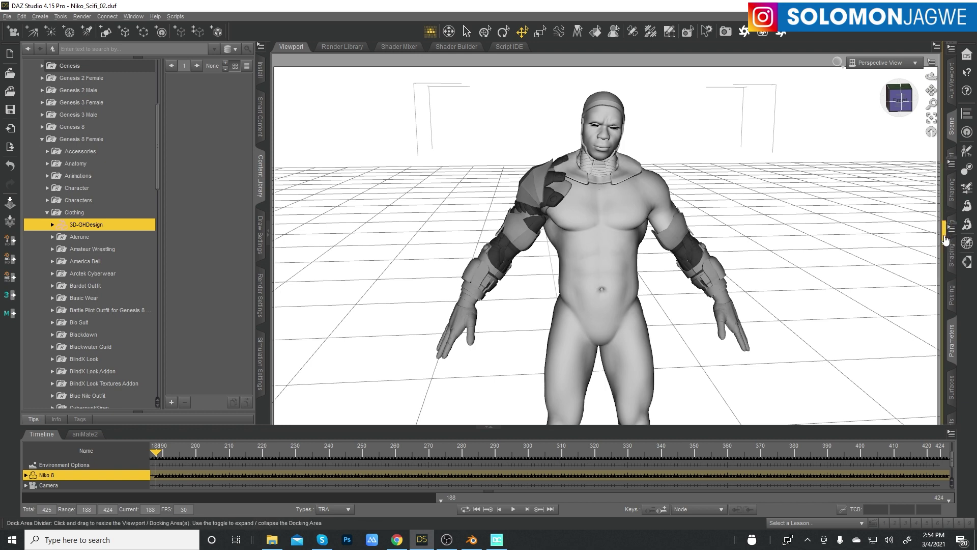
Step: Expand Niko 8 in the Scene pane and delete ArcWar Cyber Arm Right Full
left_click(938, 206)
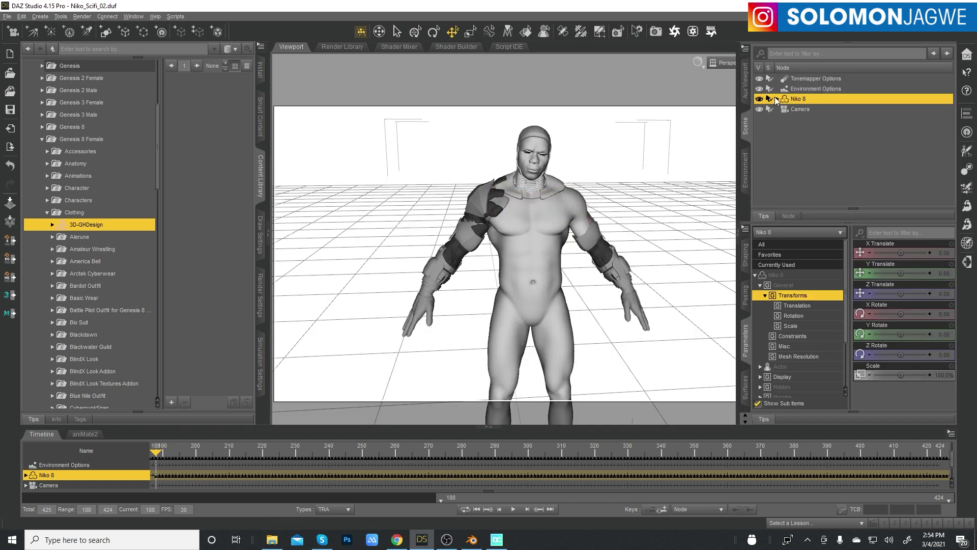
left_click(777, 98)
left_click(849, 141)
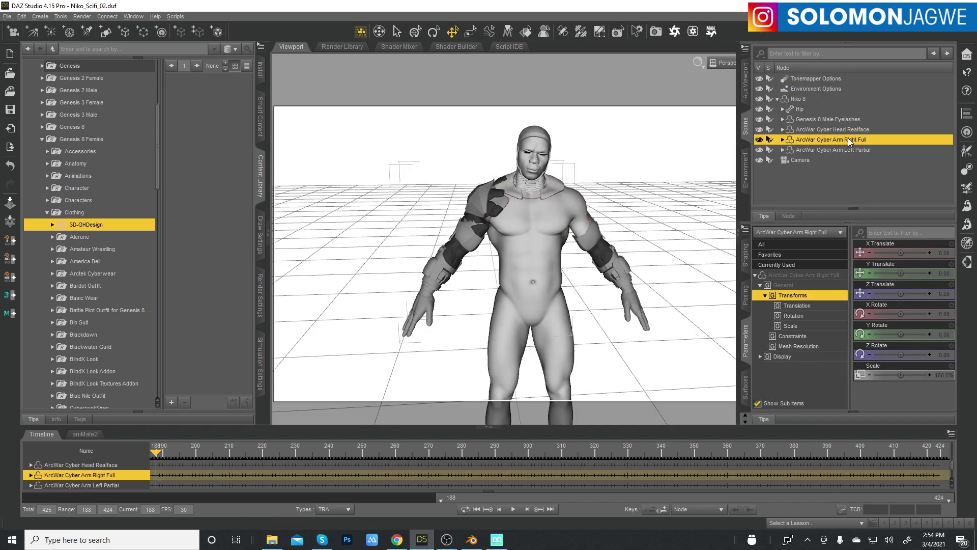
left_click(760, 140)
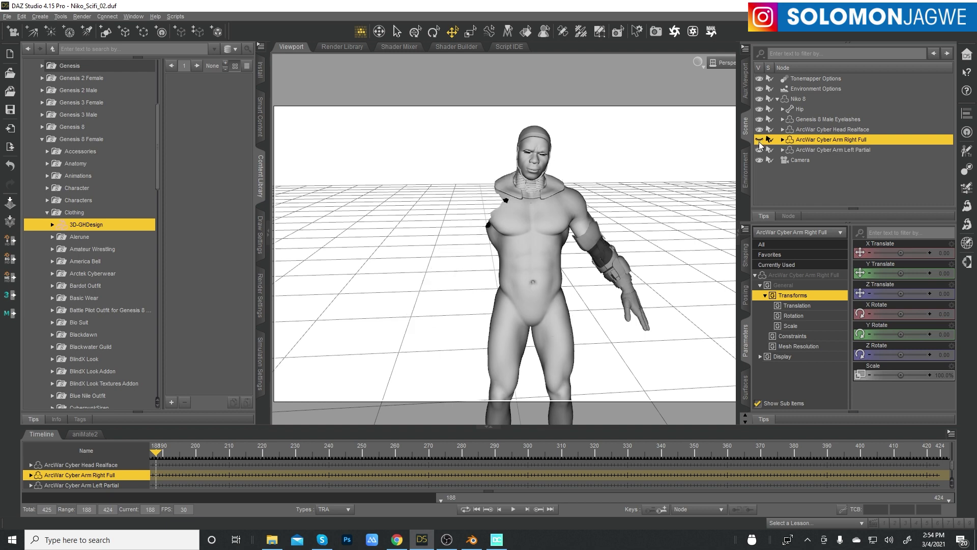
left_click(759, 140)
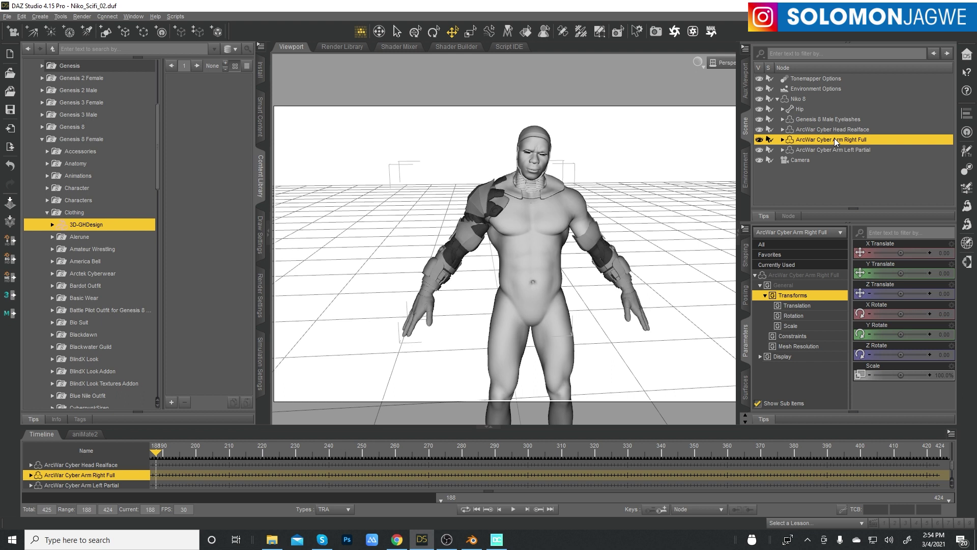
key("Delete")
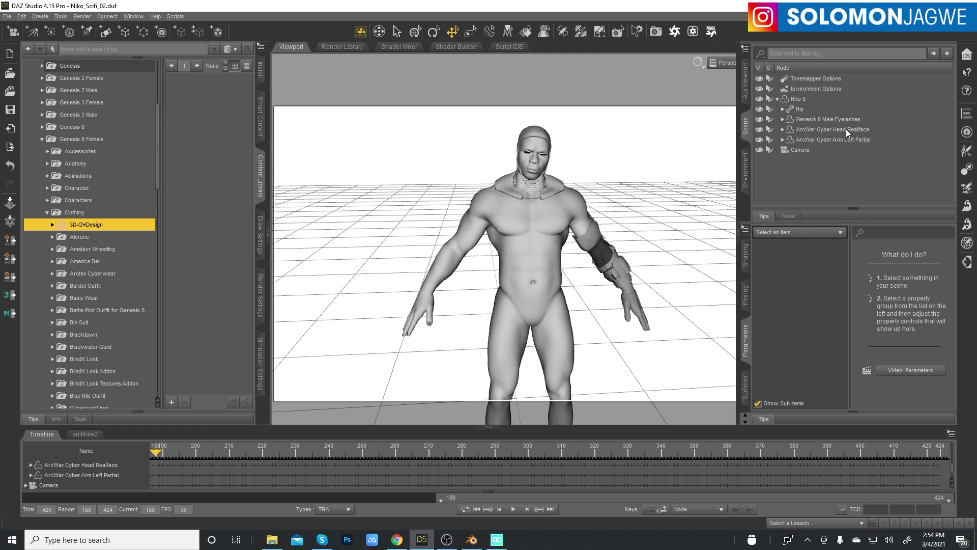
Step: Delete ArcWar Cyber Arm Left Partial and ArcWar Cyber Head Realface from Niko 8
left_click(846, 130)
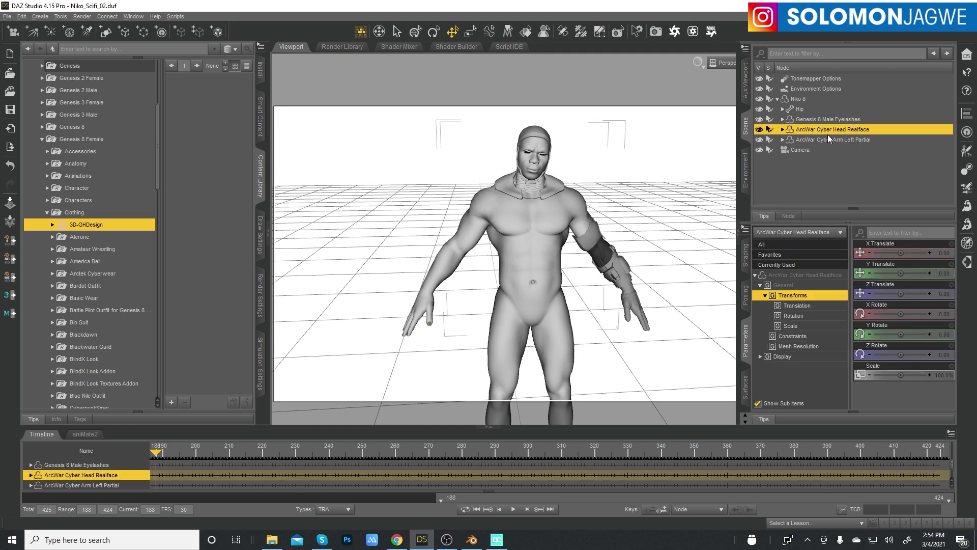
left_click(842, 141)
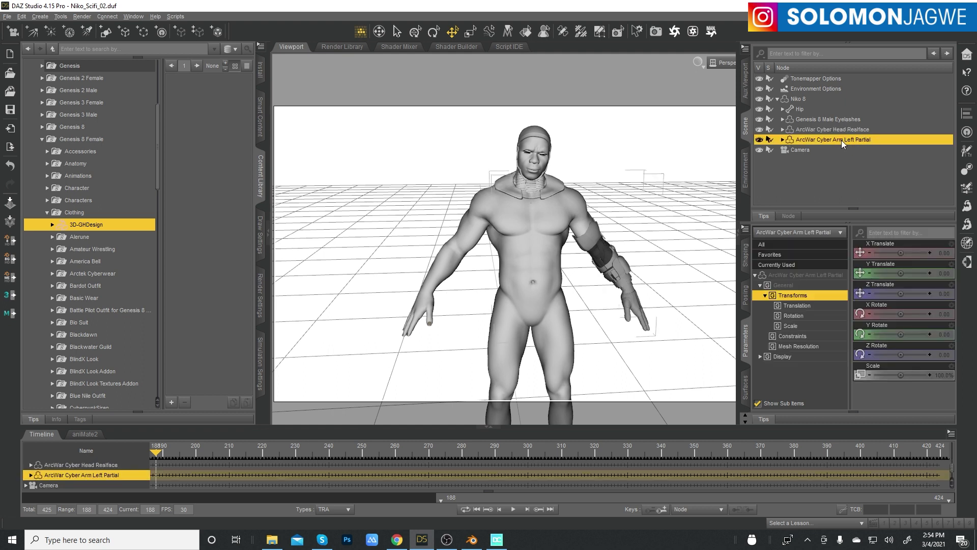
key("Delete")
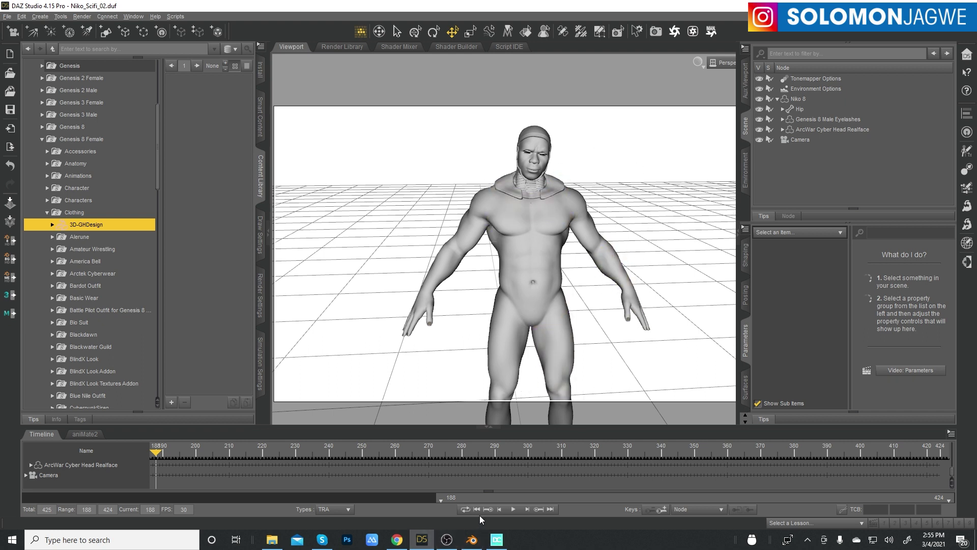
left_click(835, 129)
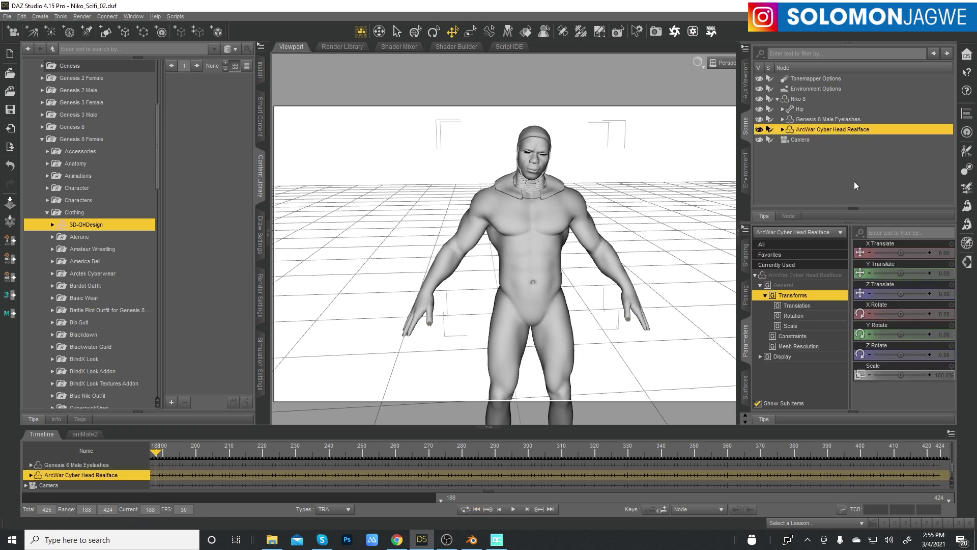
key("Delete")
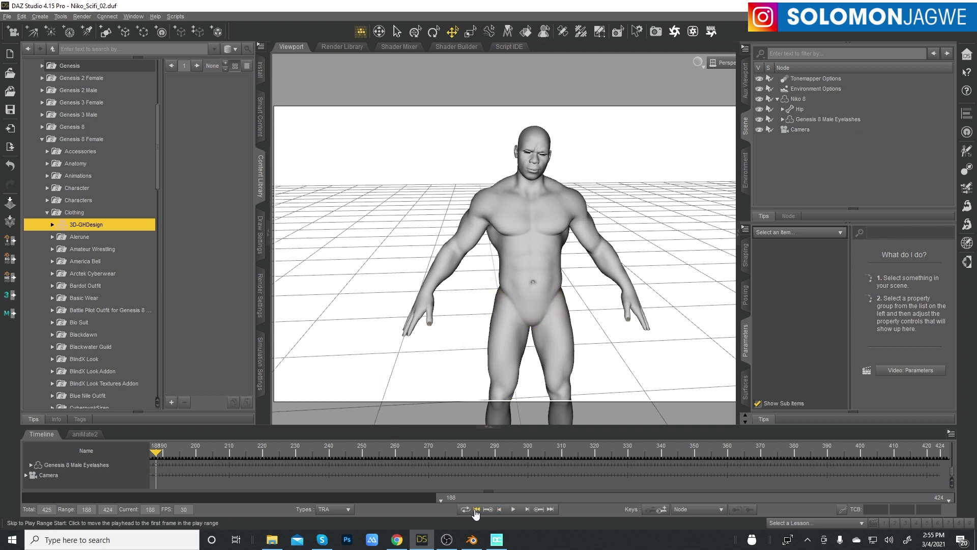
Step: Play and stop the animation, rewind to the play range start, and select Niko 8
left_click(513, 509)
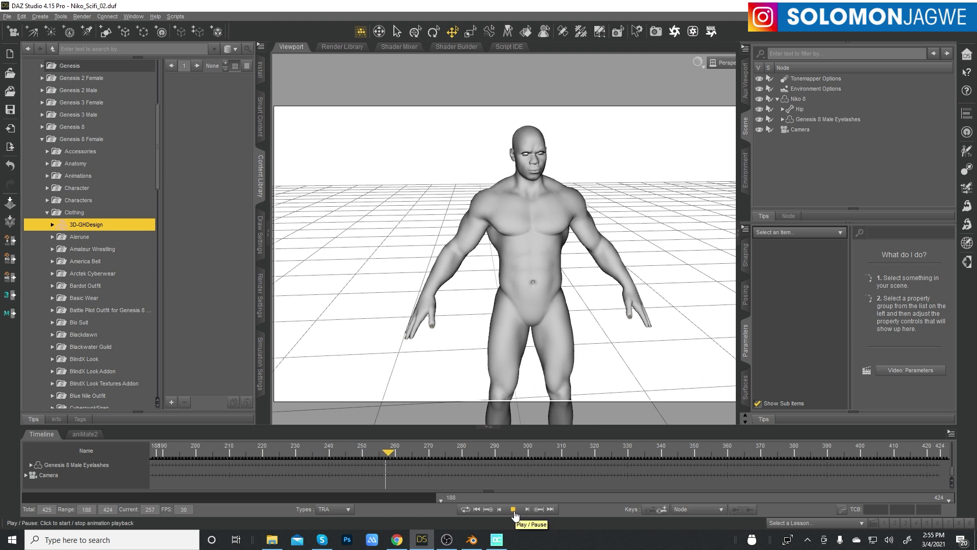
left_click(513, 509)
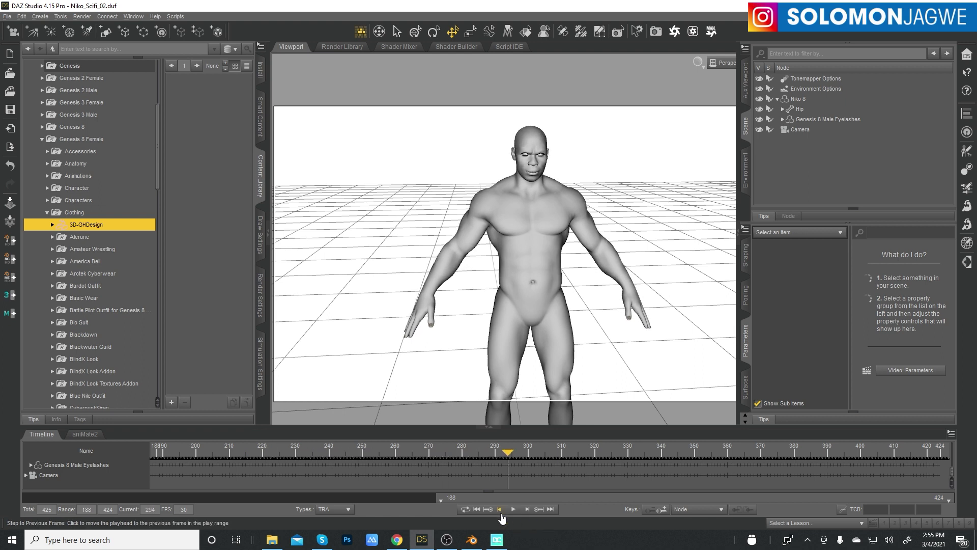
left_click(476, 509)
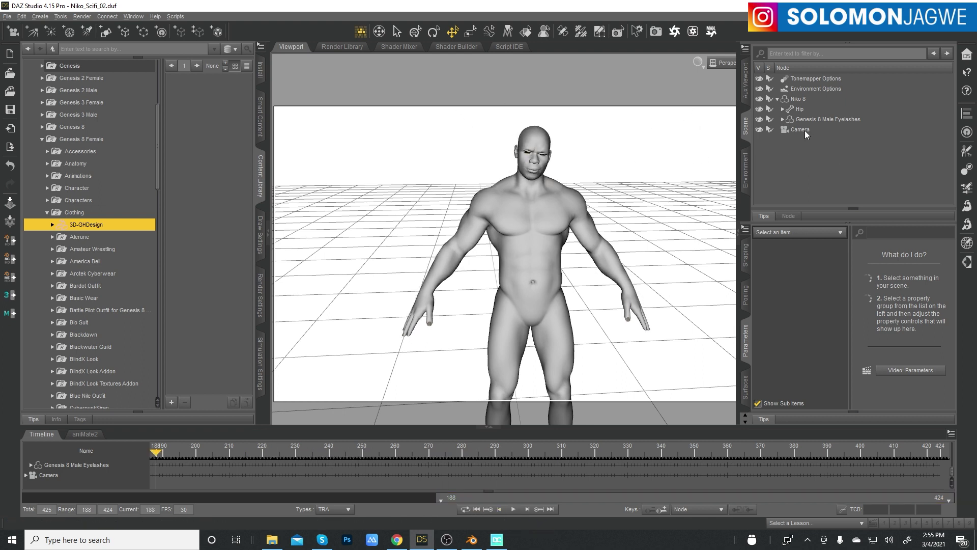
left_click(801, 101)
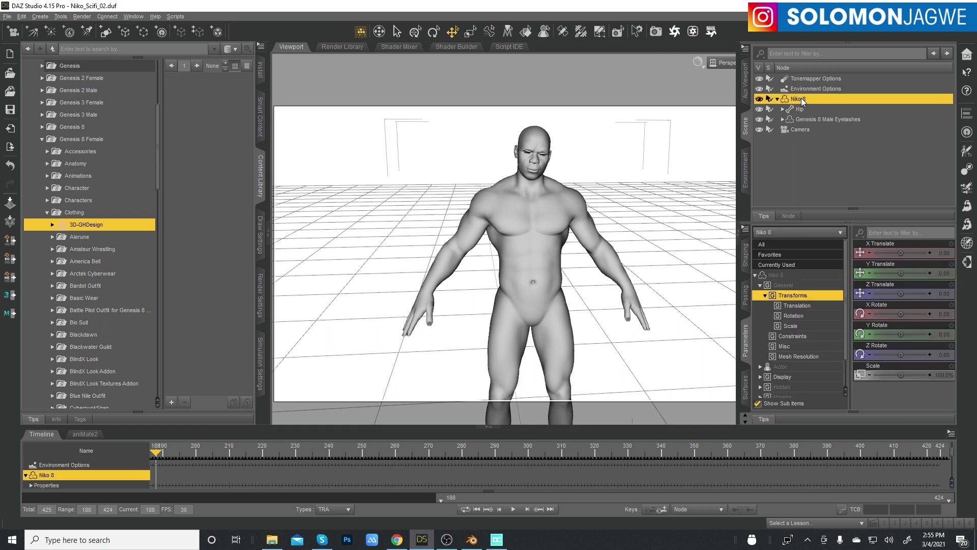
Step: Relaunch Daz to Blender from Scripts > Bridges > Blender and accept the Genesis8/3 type
left_click(175, 17)
mouse_move(185, 31)
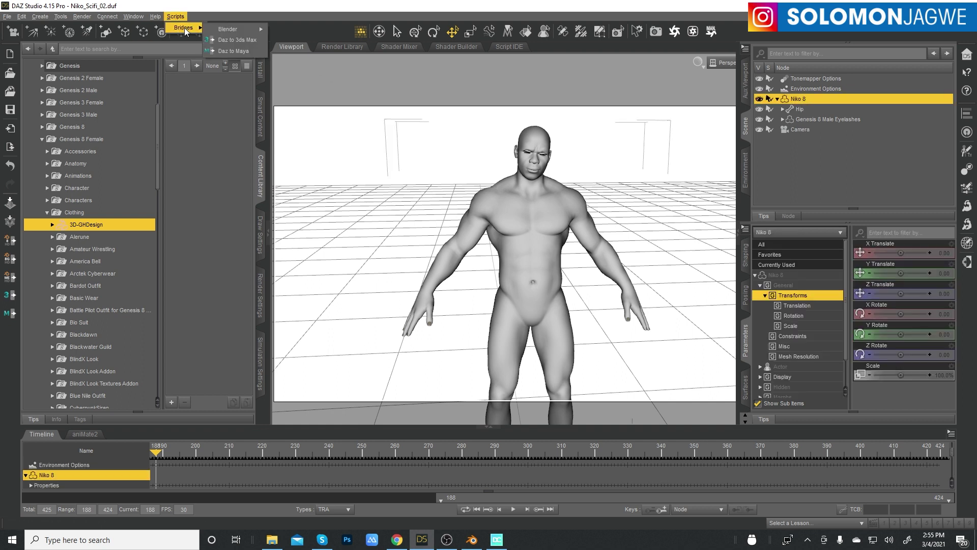
mouse_move(229, 29)
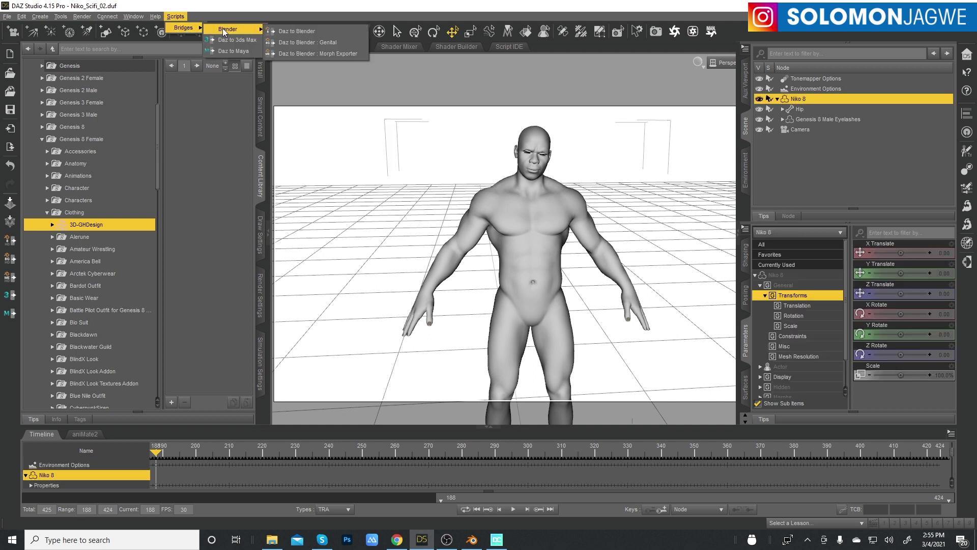
left_click(300, 32)
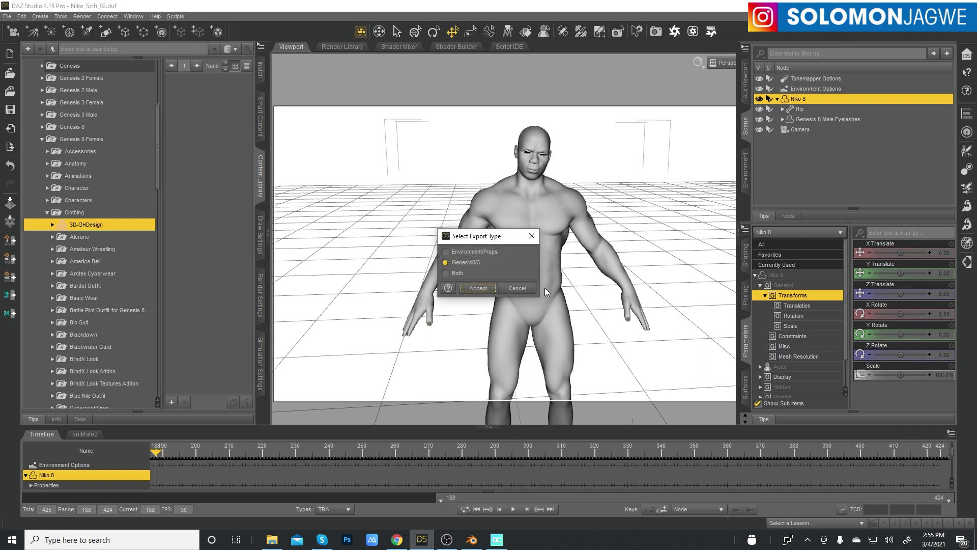
left_click(478, 289)
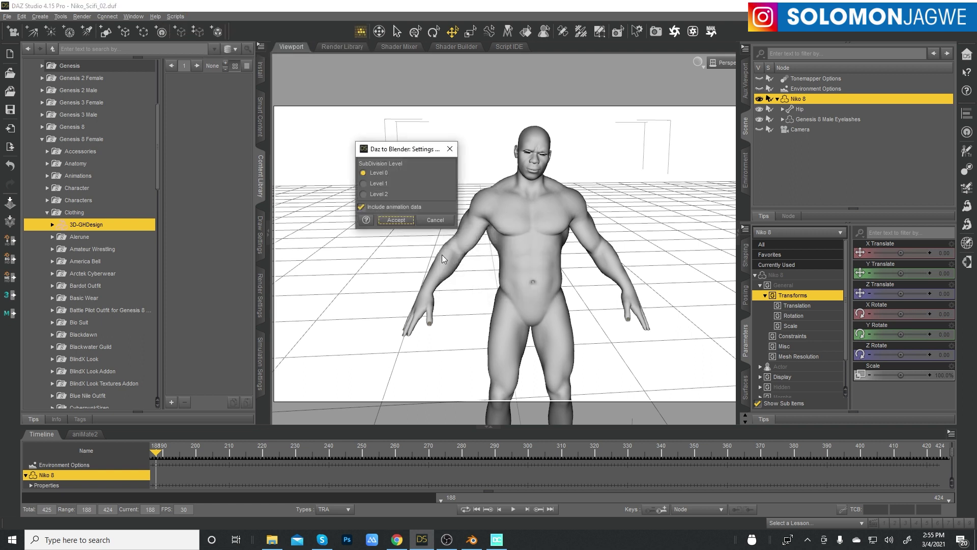
Step: Export without animation data, accepting the morph selection to convert Niko 8
left_click(385, 209)
left_click(397, 221)
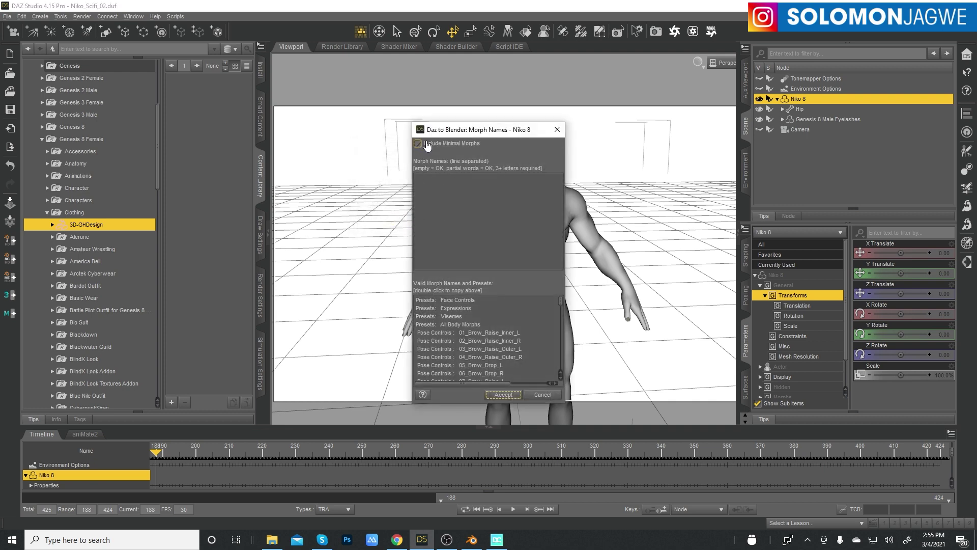
left_click(503, 394)
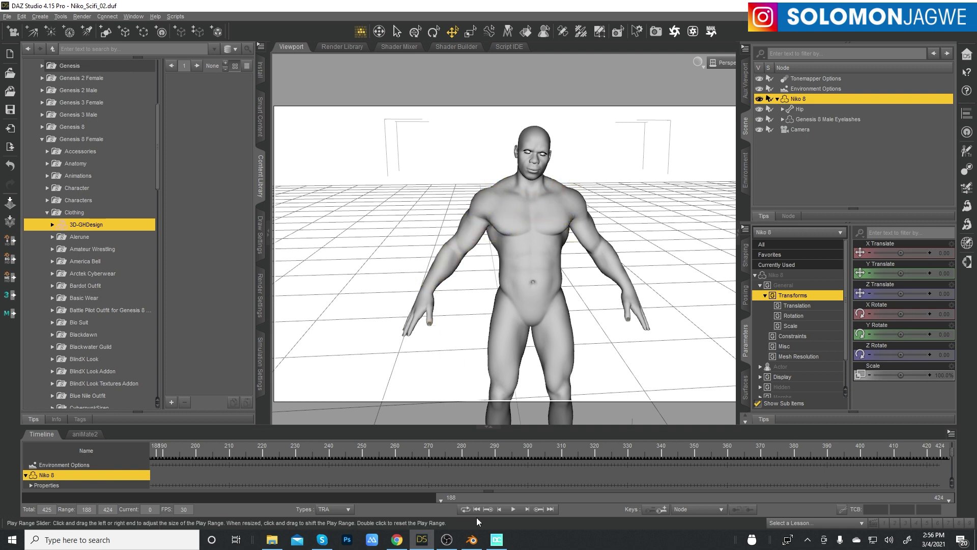
Step: In Blender, start a new General scene via File > New, choosing Don't Save
left_click(472, 538)
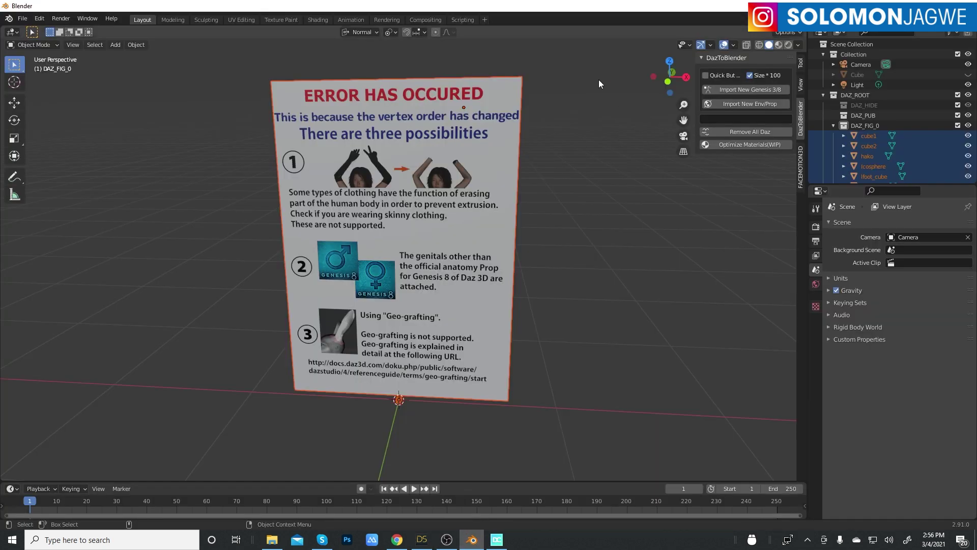
left_click(23, 19)
mouse_move(48, 35)
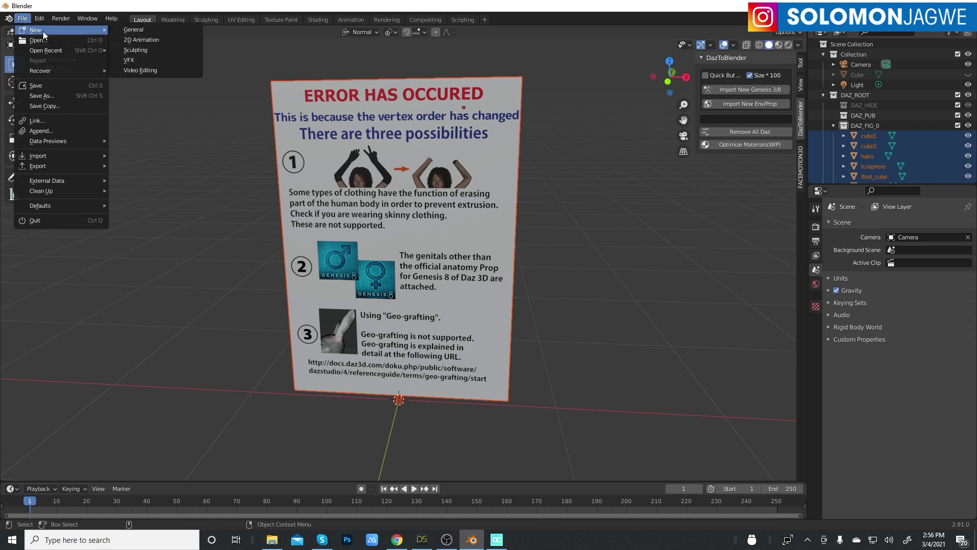
left_click(131, 30)
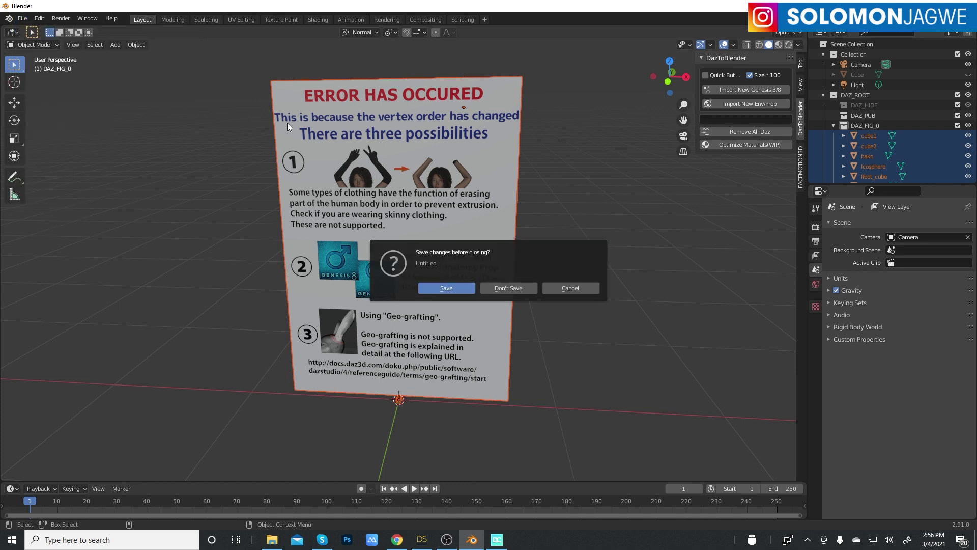
left_click(510, 288)
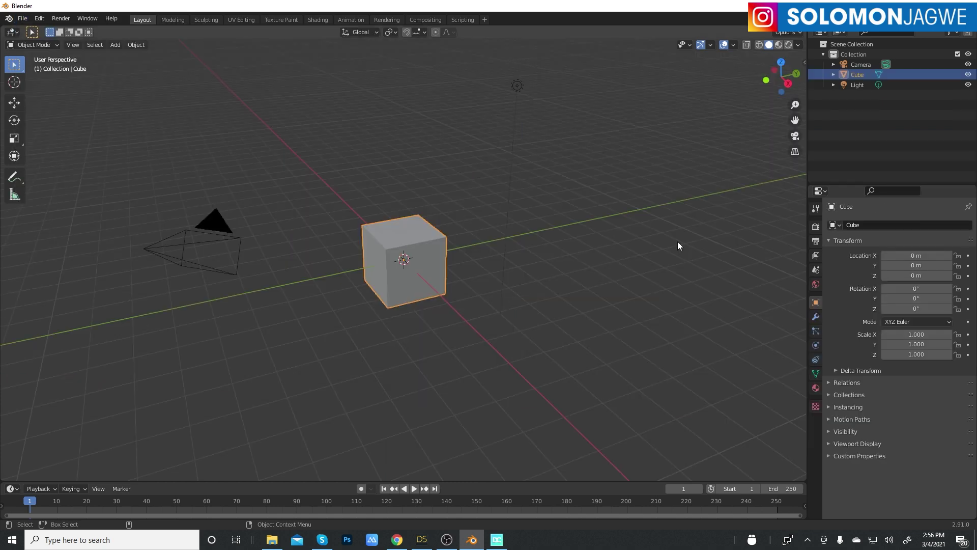
Step: Show the N sidebar and check Size * 100 in the DazToBlender tab
key("n")
left_click(801, 150)
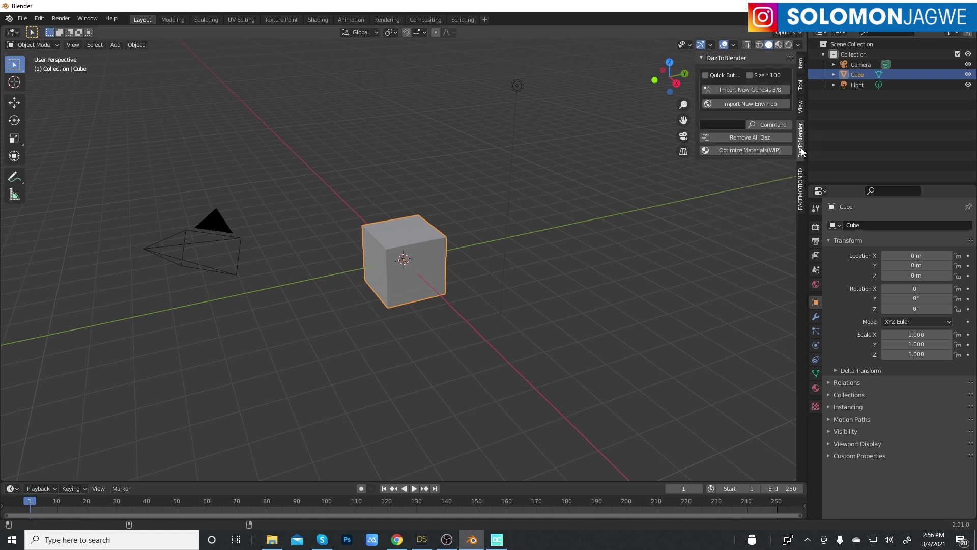
left_click(750, 76)
Step: Run Import New Genesis 3/8 and wait for the Genesis8Male figure and rig to load
left_click(743, 90)
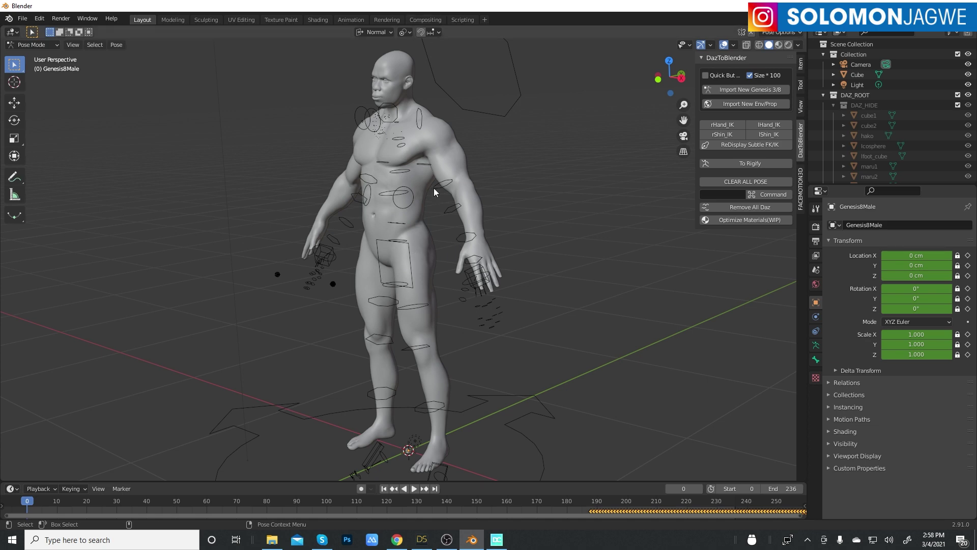
Step: Orbit around the figure and select the root control, then the rEar bone
middle_click_drag(461, 210, 485, 206)
scroll(502, 307, "down", 2)
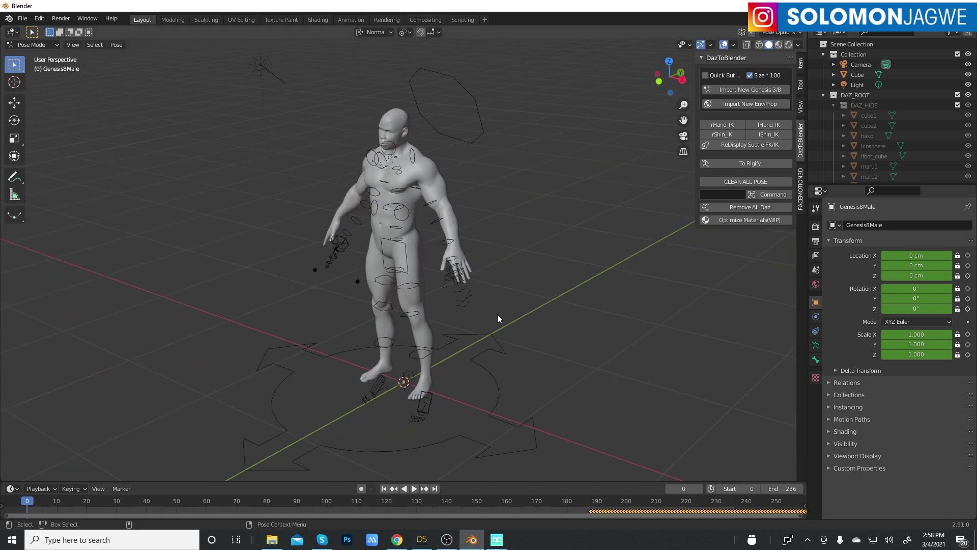
left_click(499, 351)
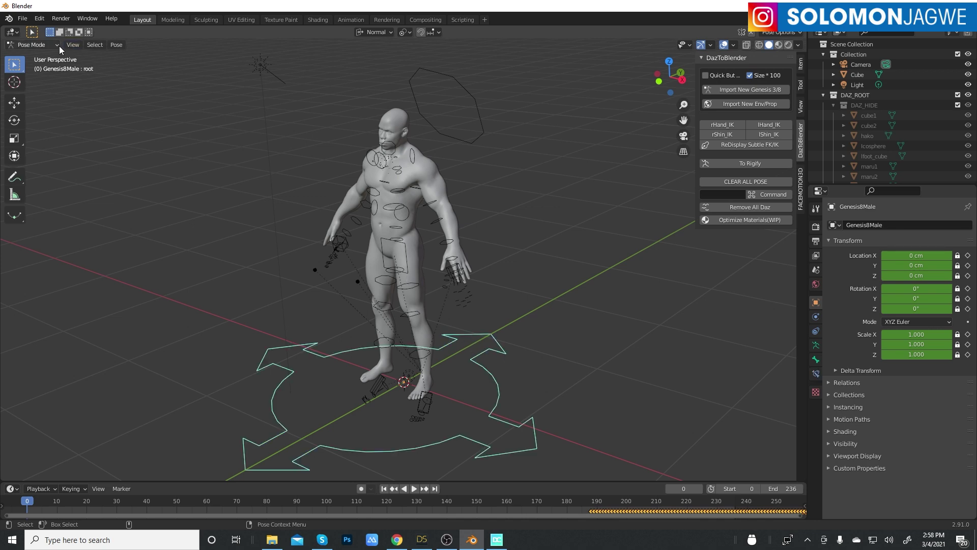
left_click(451, 261)
left_click(390, 148)
Step: Orbit to a front view and switch the DAZ_FIG_0 rig from Pose Mode to Object Mode
middle_click_drag(418, 184, 498, 224)
scroll(420, 193, "up", 3)
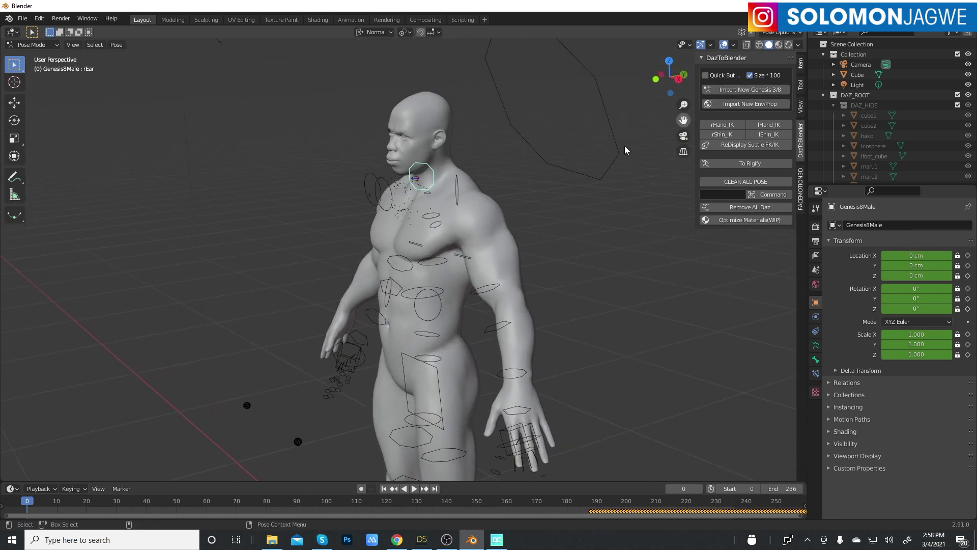
middle_click_drag(590, 163, 536, 283)
scroll(584, 196, "down", 3)
scroll(515, 147, "up", 2)
scroll(552, 218, "down", 2)
scroll(536, 283, "up", 1)
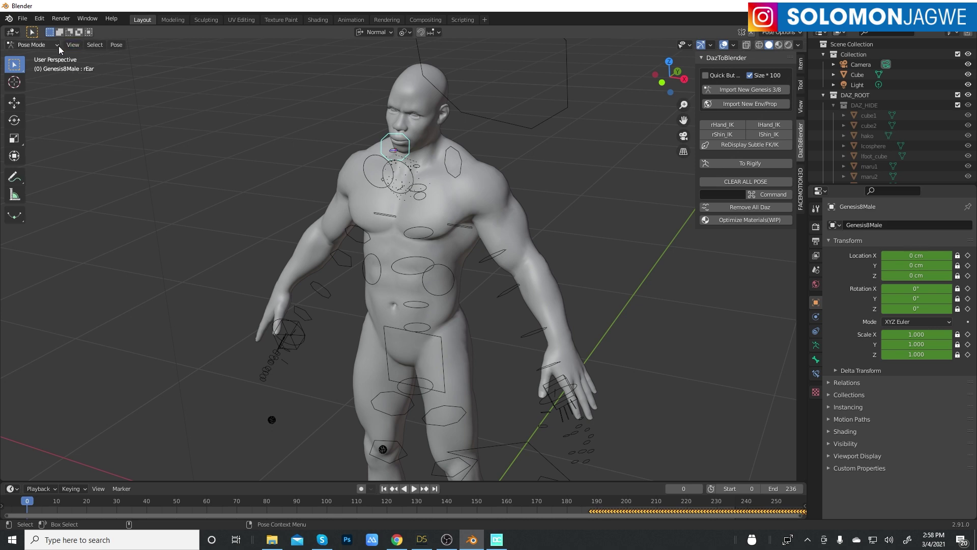
left_click(57, 45)
Step: Return to Object Mode and select the Genesis8Male.Shape body mesh instead of the rig
left_click(38, 56)
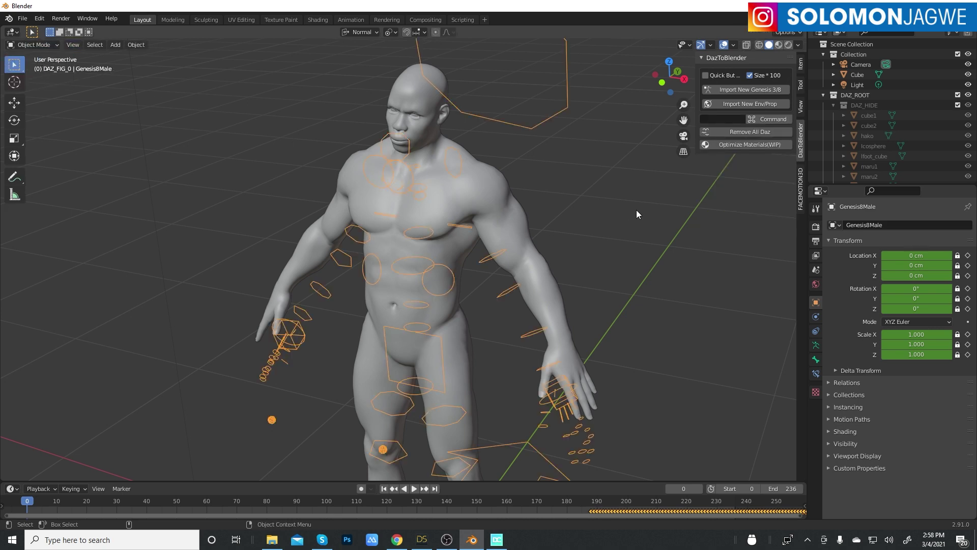
left_click(641, 193)
left_click(490, 185)
Step: Switch the viewport to Rendered shading and frame the torso to preview the skin
middle_click_drag(491, 185, 606, 309)
scroll(475, 177, "up", 3)
left_click(787, 45)
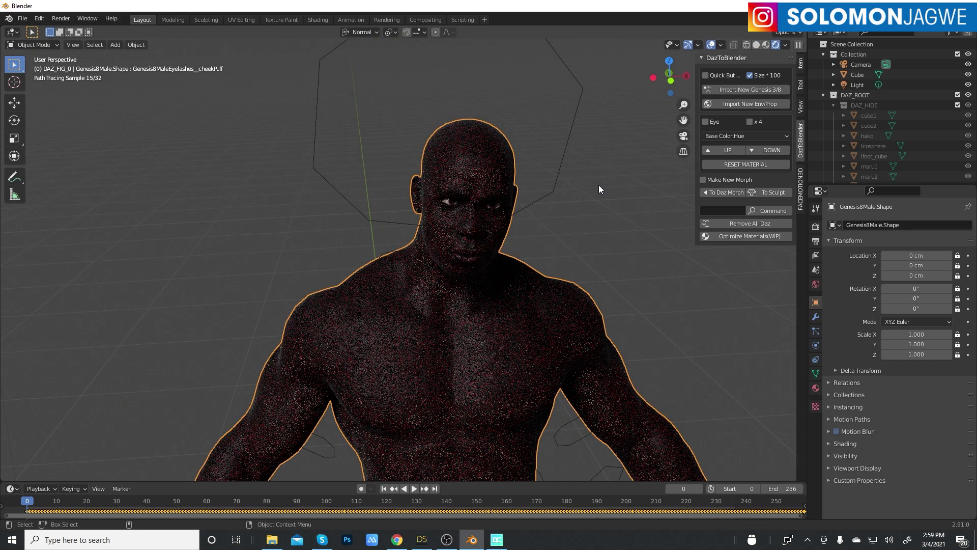
scroll(552, 188, "up", 4)
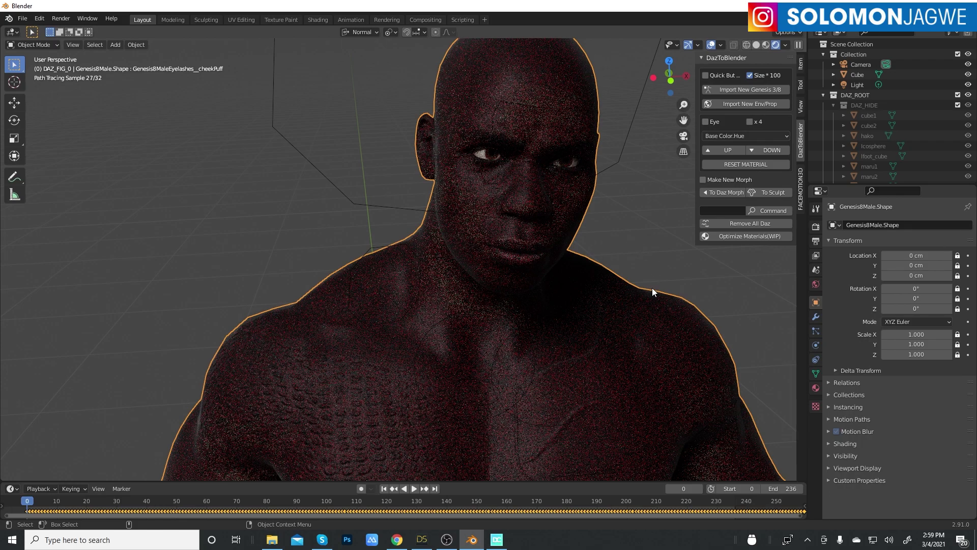
middle_click_drag(639, 304, 617, 212, "shift")
scroll(524, 307, "up", 2)
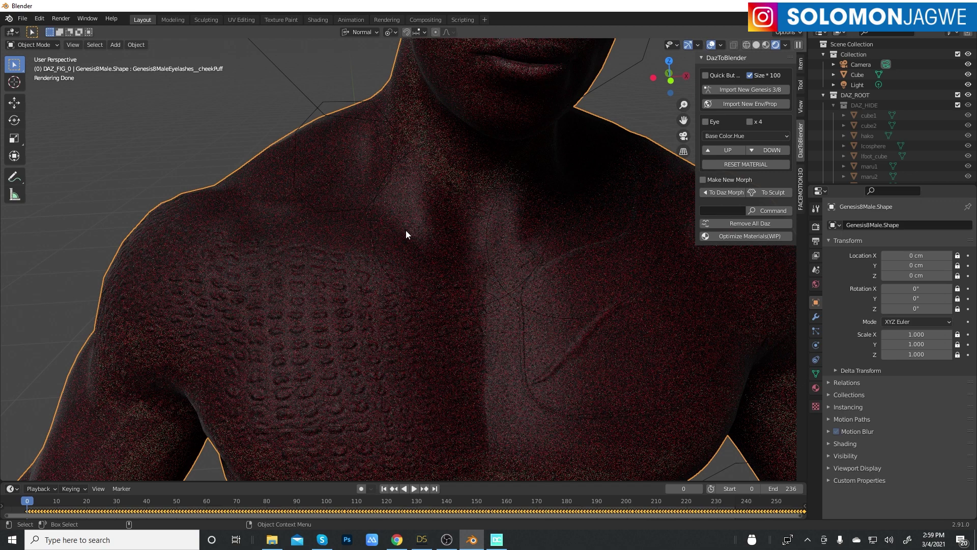
scroll(453, 231, "down", 6)
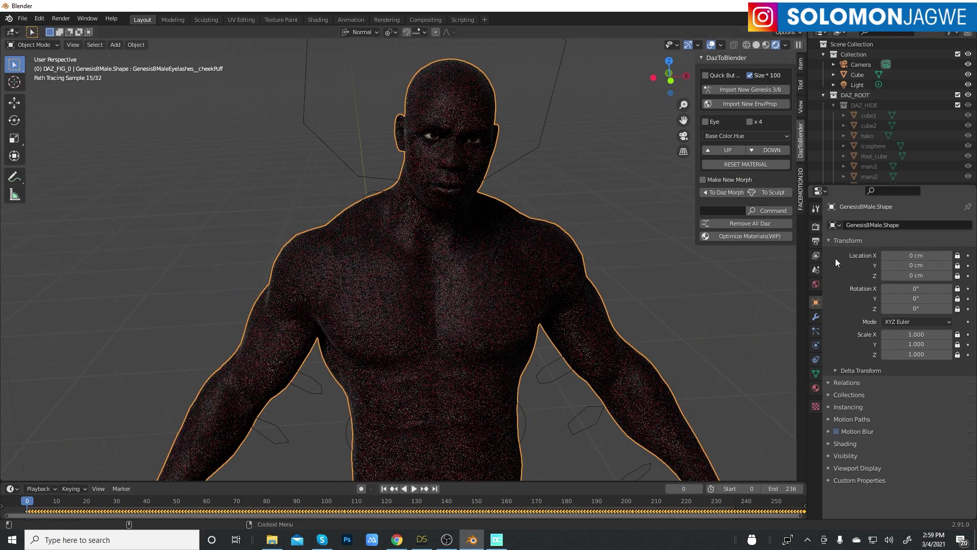
Step: Set the render engine to Eevee in Render Properties
left_click(814, 229)
left_click(917, 225)
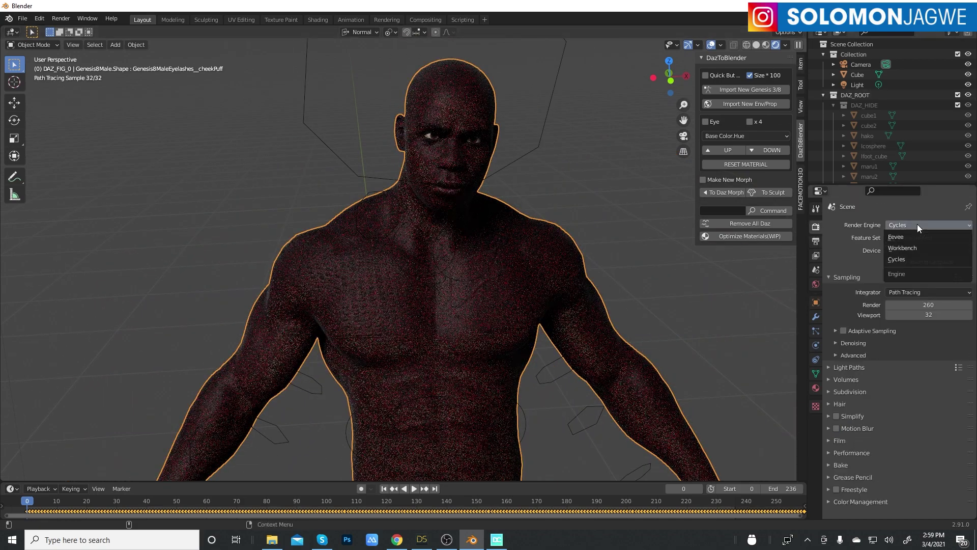
left_click(899, 237)
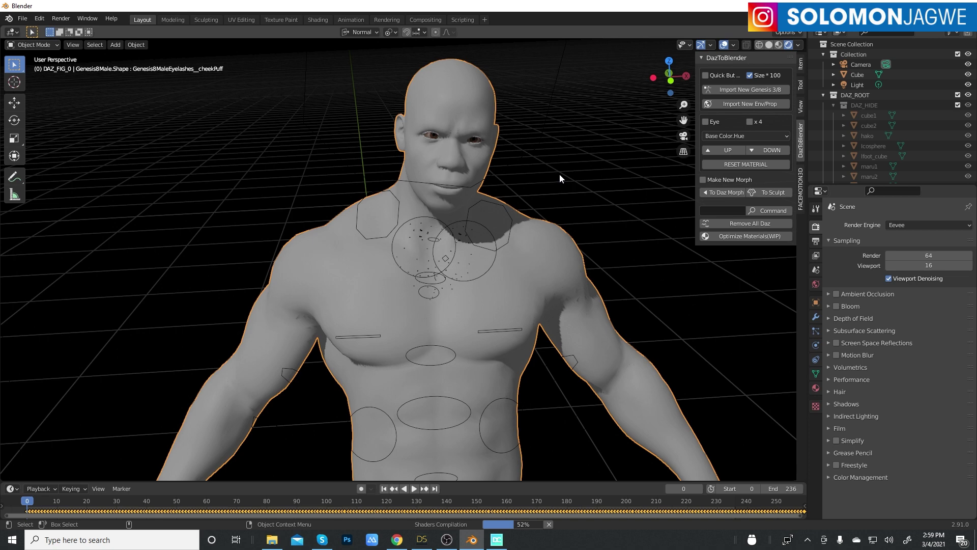
Step: Orbit and zoom from the shoulder to the head, then frame the whole figure in Eevee
scroll(549, 176, "up", 10)
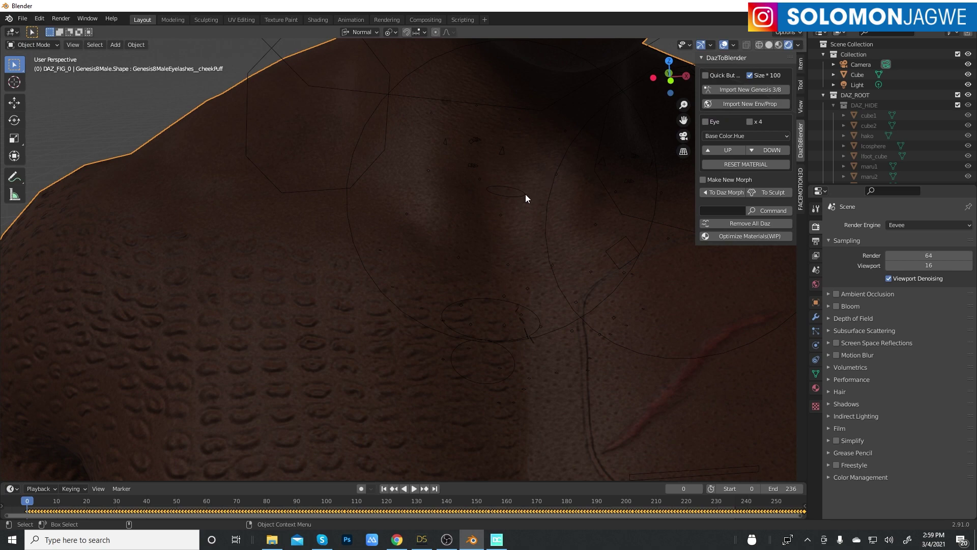
middle_click_drag(526, 198, 543, 260)
middle_click_drag(538, 227, 586, 253)
scroll(540, 252, "down", 6)
scroll(560, 254, "up", 2)
middle_click_drag(554, 207, 557, 201)
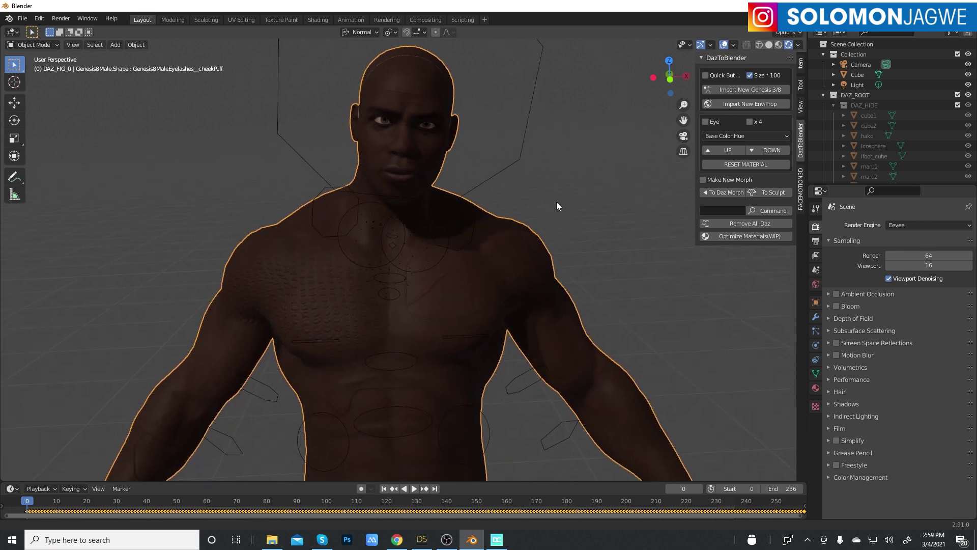
scroll(410, 239, "down", 8)
middle_click_drag(548, 288, 530, 205, "shift")
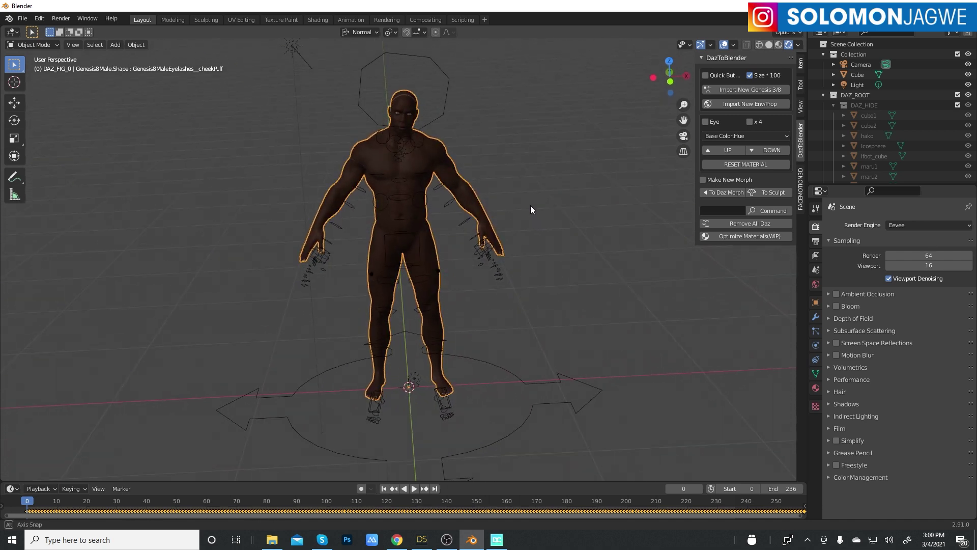
Step: Add a point light and raise it vertically to the figure's head height
left_click(115, 45)
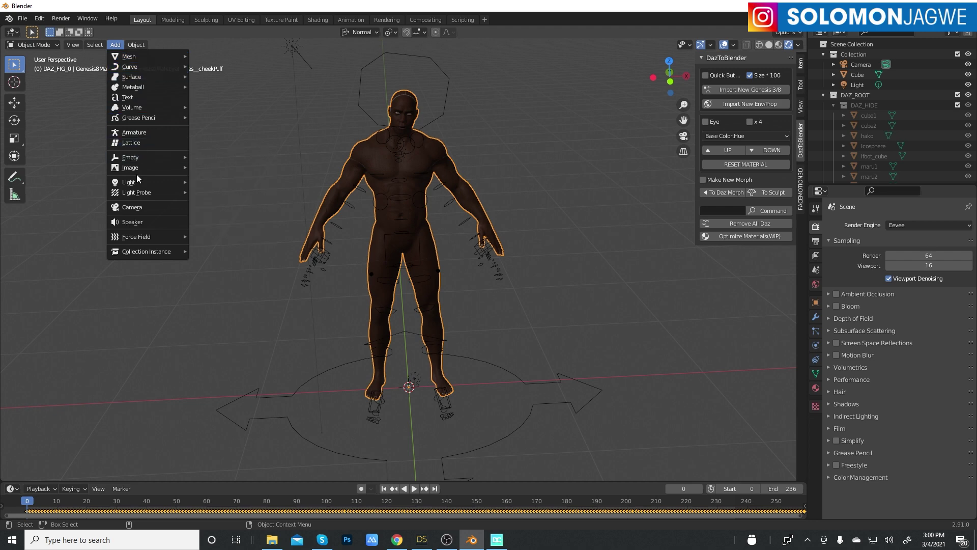
mouse_move(137, 186)
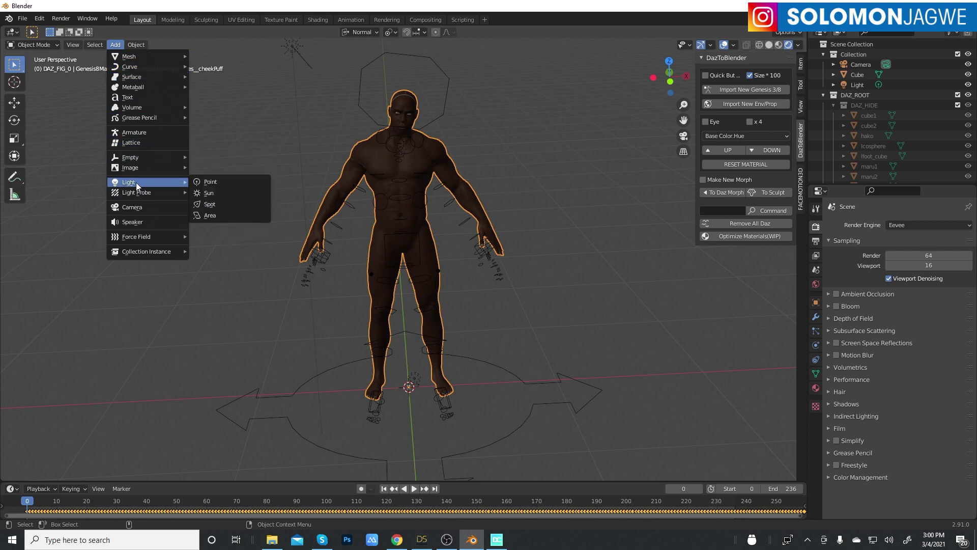
left_click(213, 183)
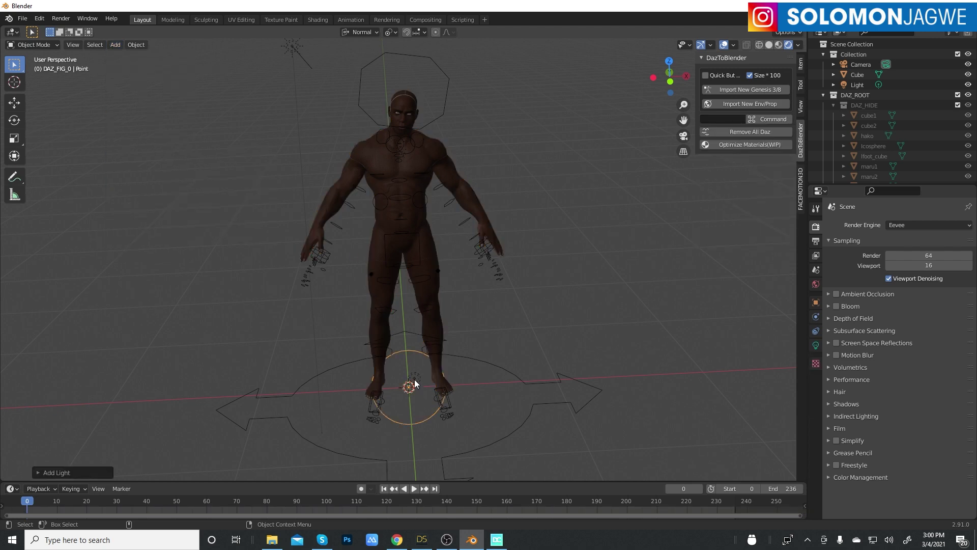
key("shift+space")
key("g")
left_click_drag(411, 359, 396, 82)
left_click(395, 83)
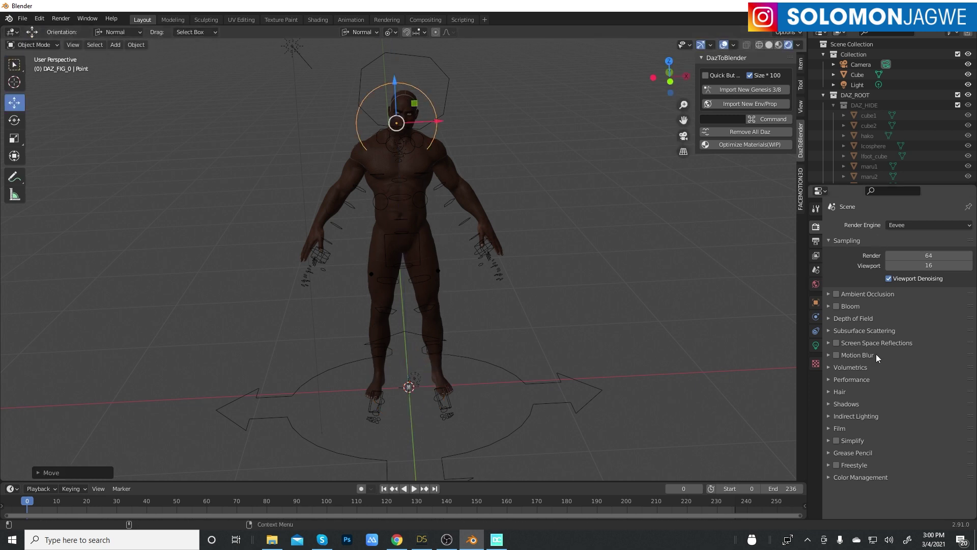
Step: Nudge the point light's power up to 1.1855 mW and orbit around the figure
left_click(816, 345)
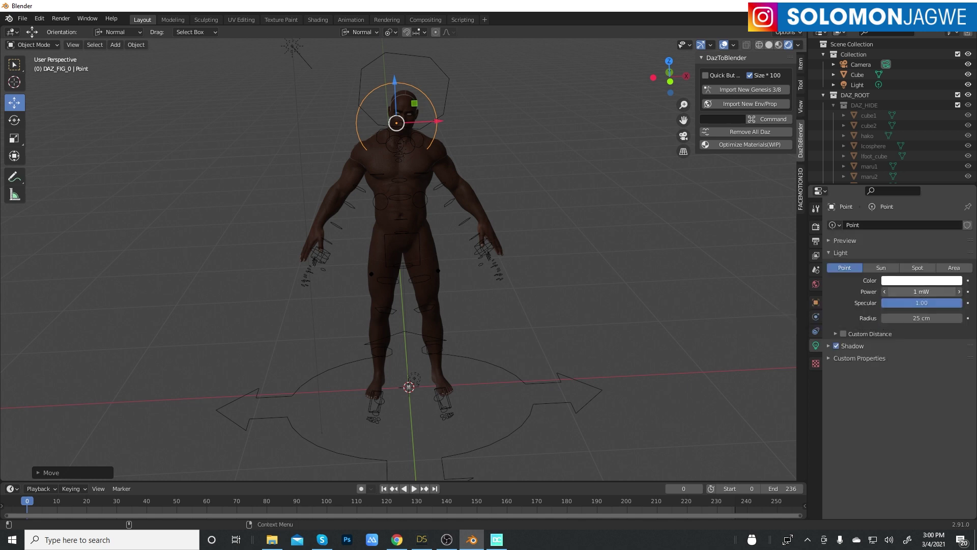
left_click_drag(921, 291, 932, 291)
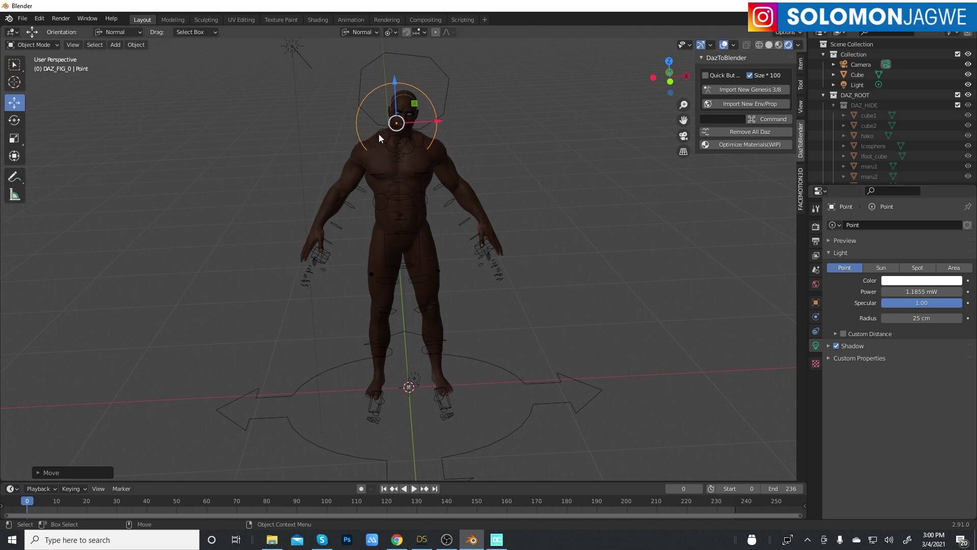
scroll(379, 135, "up", 5)
middle_click_drag(380, 137, 404, 339)
scroll(333, 184, "down", 5)
scroll(355, 253, "up", 3)
scroll(355, 254, "up", 2)
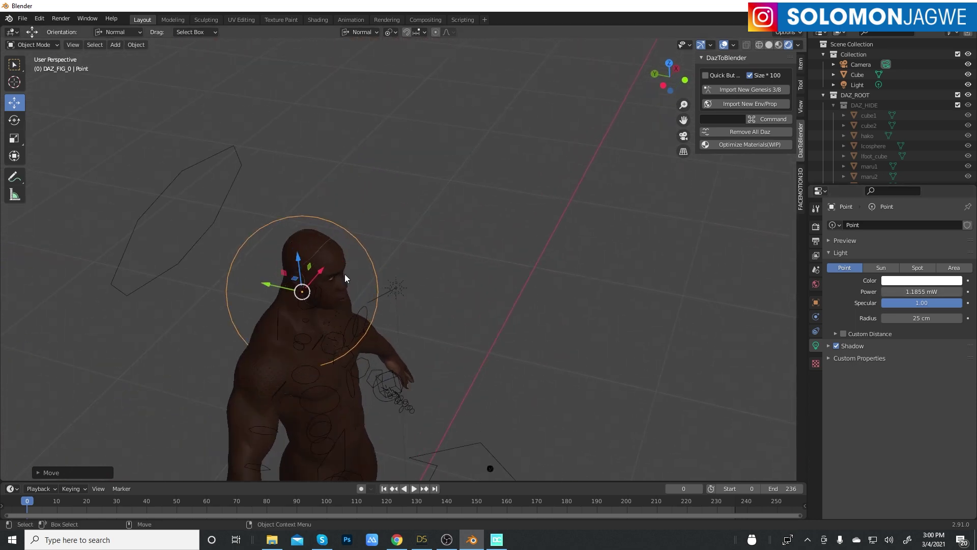
Step: Slide the point light along Y and raise it from chin to eye level
left_click_drag(270, 286, 346, 289)
middle_click_drag(346, 289, 378, 128)
scroll(379, 128, "up", 2)
middle_click_drag(543, 128, 553, 237)
left_click_drag(378, 261, 554, 193)
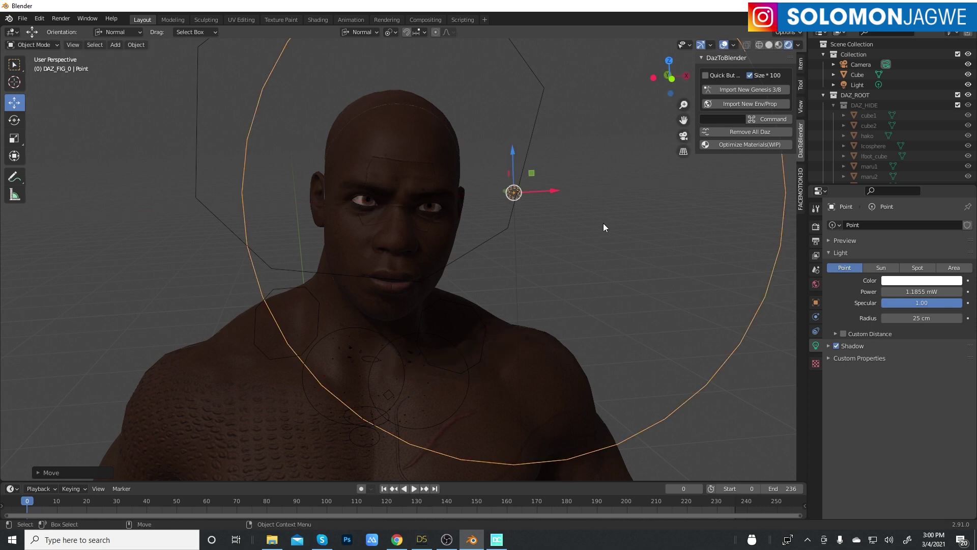
Step: Change the point light's power, entering 250 and then 200 W
left_click(920, 292)
type("250")
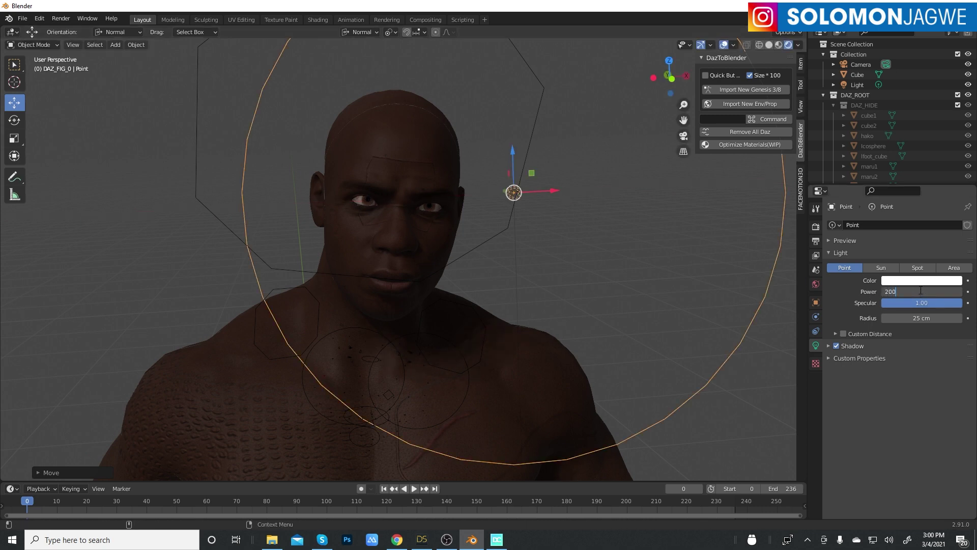
key("Return")
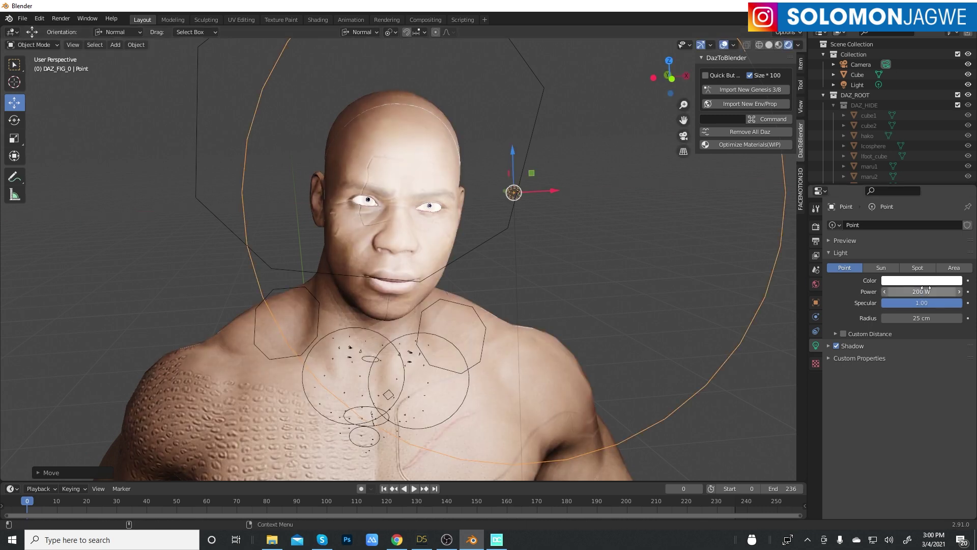
left_click(922, 291)
type("200 W")
key("Return")
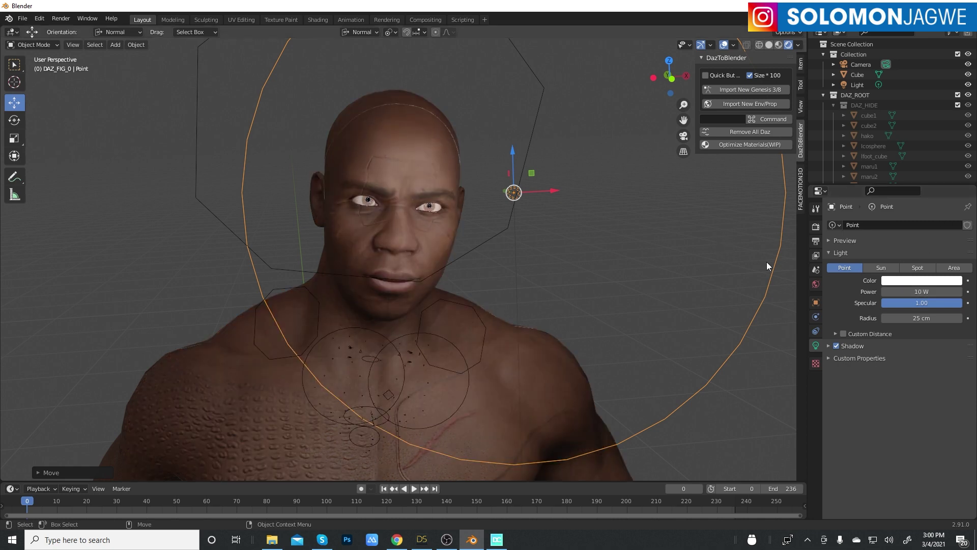
Step: Orbit and zoom to a three-quarter view of the lit face
middle_click_drag(531, 229, 599, 209)
scroll(508, 219, "up", 3)
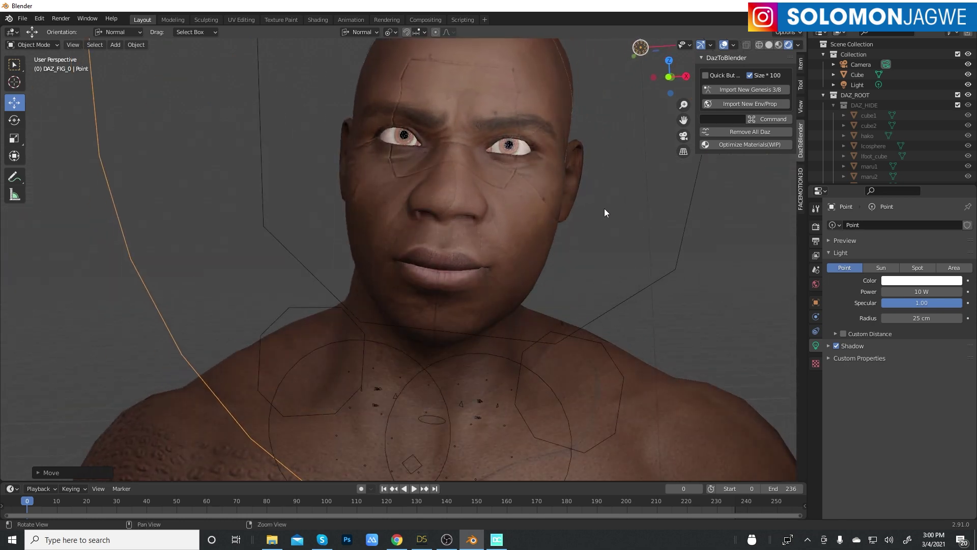
scroll(605, 209, "up", 4)
mouse_move(654, 236)
middle_mouse_down()
mouse_move(658, 251)
mouse_move(588, 346)
mouse_move(596, 253)
mouse_move(567, 259)
mouse_move(624, 249)
mouse_move(609, 252)
mouse_move(658, 267)
mouse_move(658, 291)
mouse_move(648, 250)
middle_mouse_up()
scroll(610, 252, "down", 3)
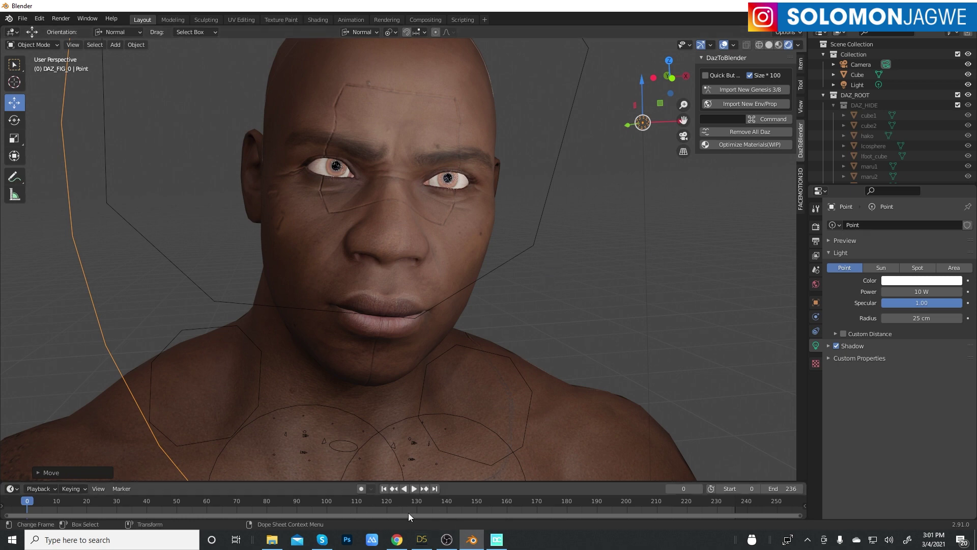
Step: Play the animation, set the End frame to 500, and widen the timeline view
left_click(414, 488)
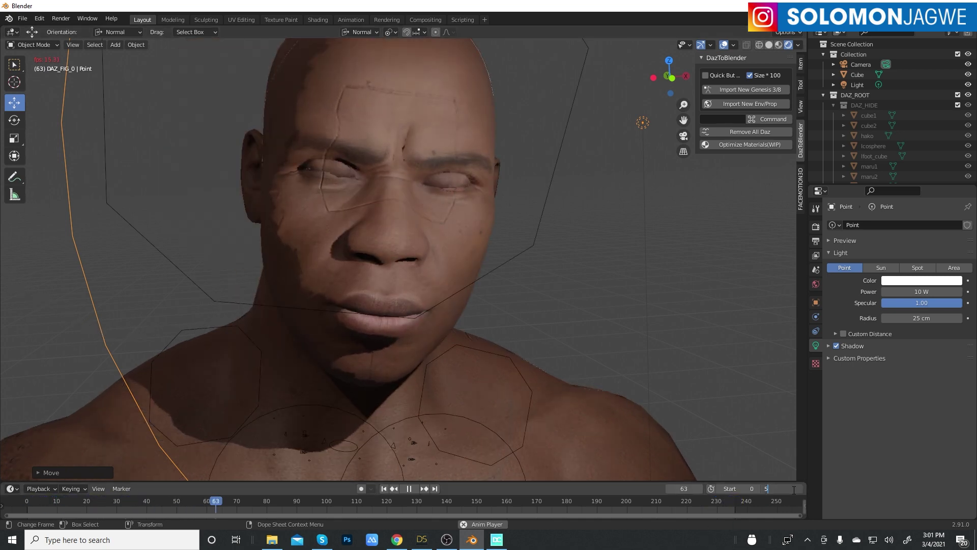
key("Return")
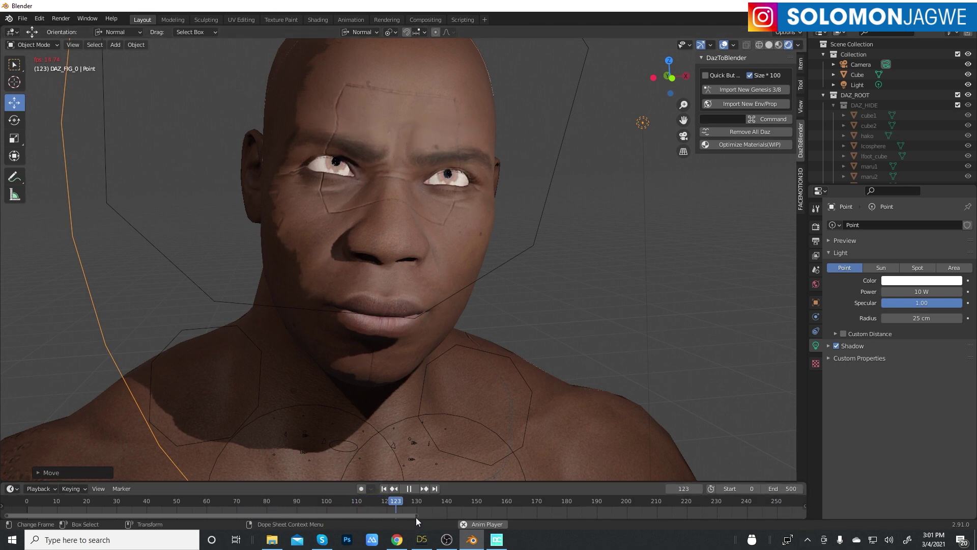
left_click_drag(416, 515, 807, 515)
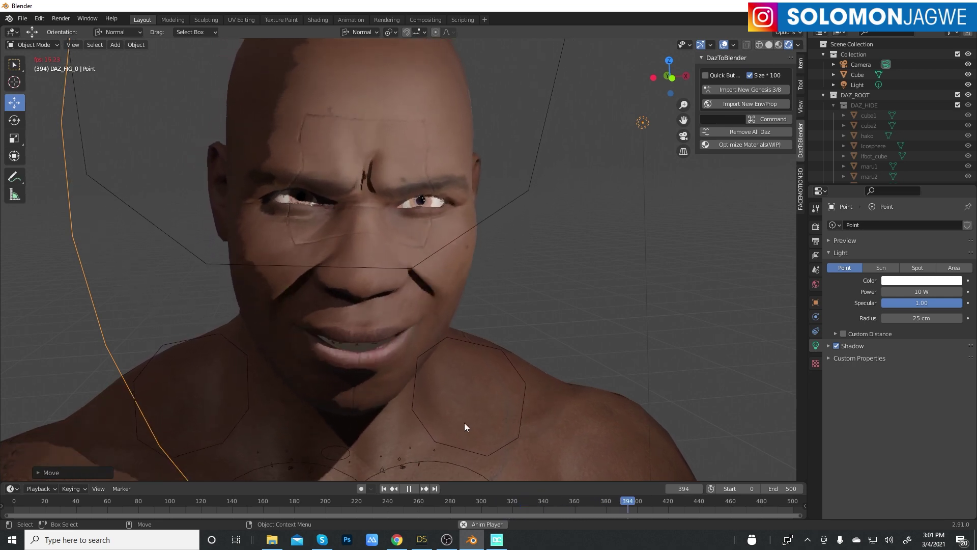
Step: Pause playback at frame 420 and orbit to a side view of the head
left_click(409, 488)
middle_click_drag(448, 407, 513, 347)
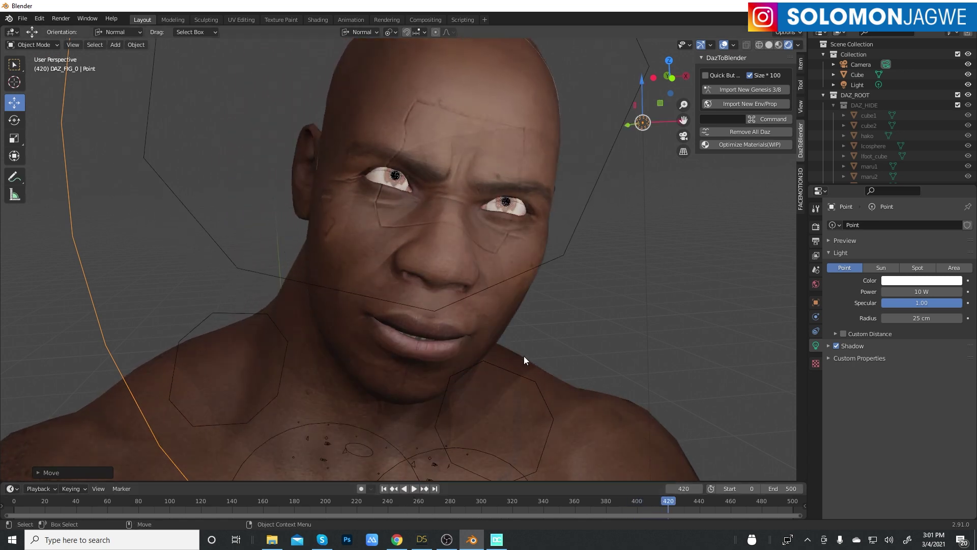
middle_click_drag(453, 347, 478, 347)
scroll(504, 343, "down", 6)
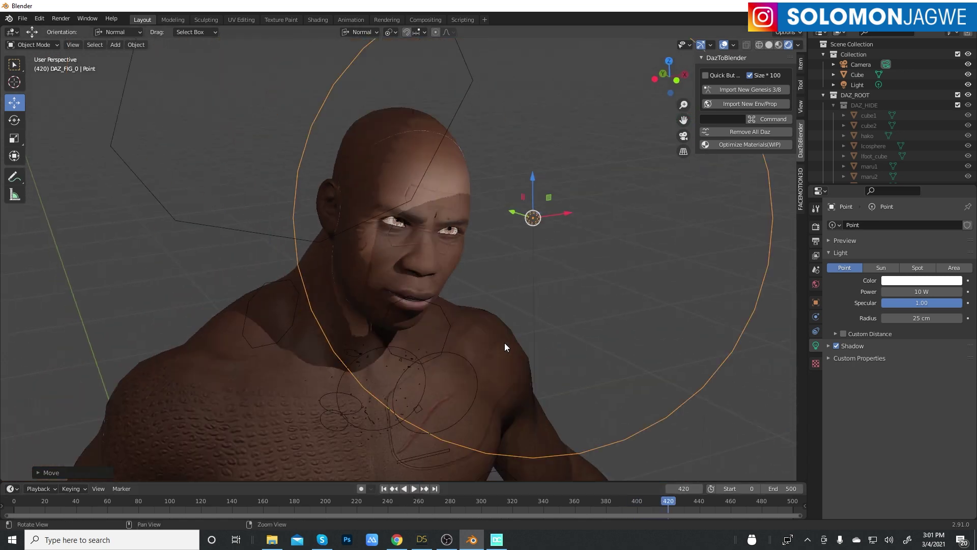
scroll(515, 323, "up", 2)
scroll(529, 322, "up", 4)
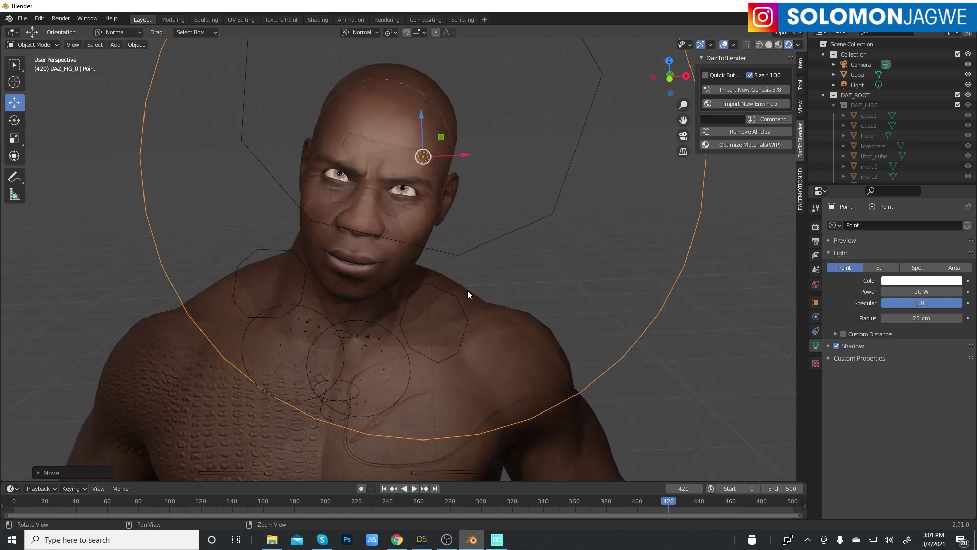
Step: Orbit and zoom around the figure's side, shoulder and chest
middle_click_drag(557, 279, 637, 226)
scroll(625, 249, "down", 3)
scroll(585, 221, "up", 5)
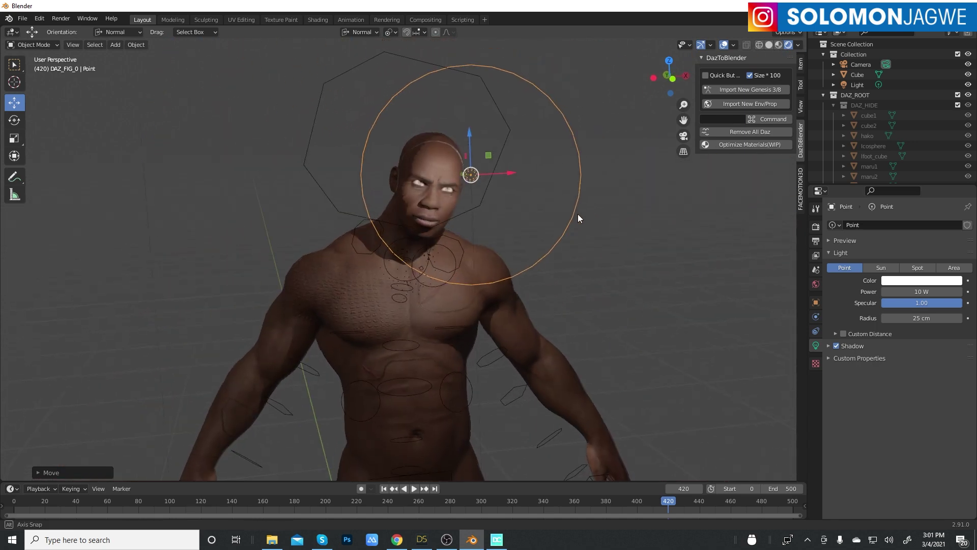
middle_click_drag(543, 205, 498, 202)
middle_click_drag(664, 212, 533, 273)
scroll(535, 244, "up", 3)
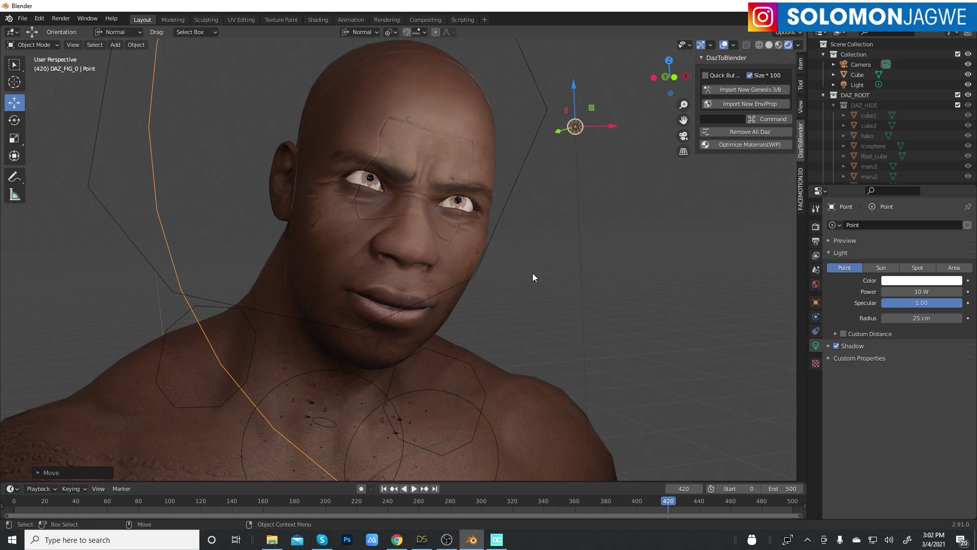
left_click(397, 540)
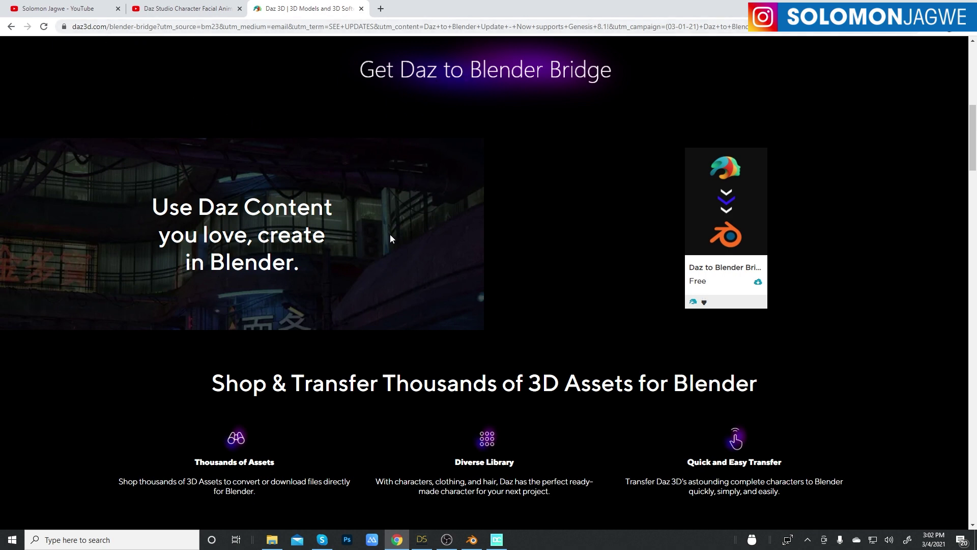
left_click(497, 539)
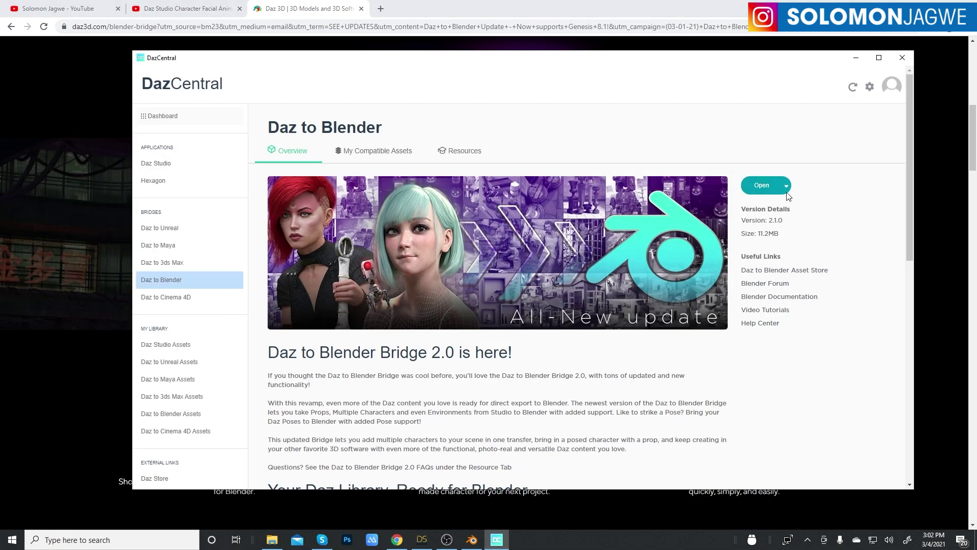
left_click(856, 58)
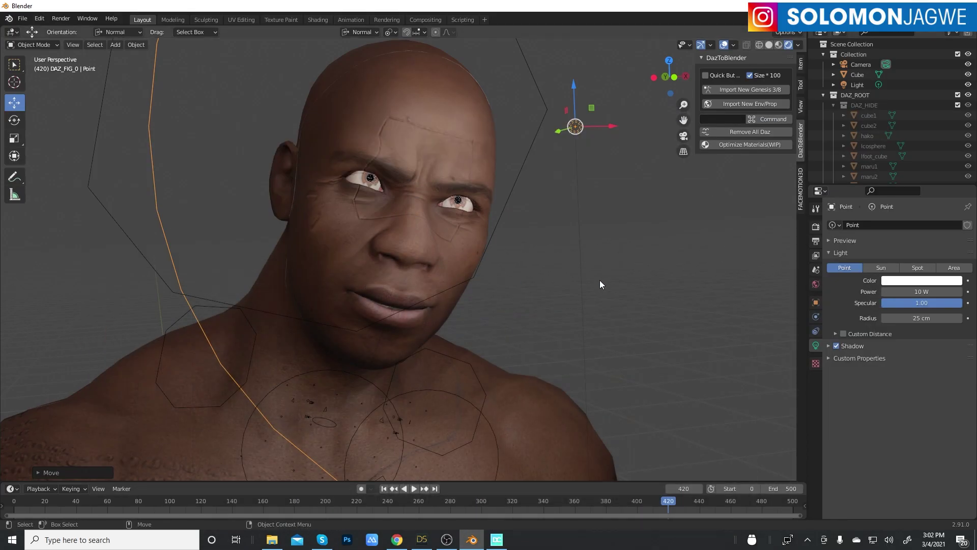
Step: View the Niko 8 figure in DAZ Studio, then orbit Blender's view to head-and-shoulders
left_click(422, 539)
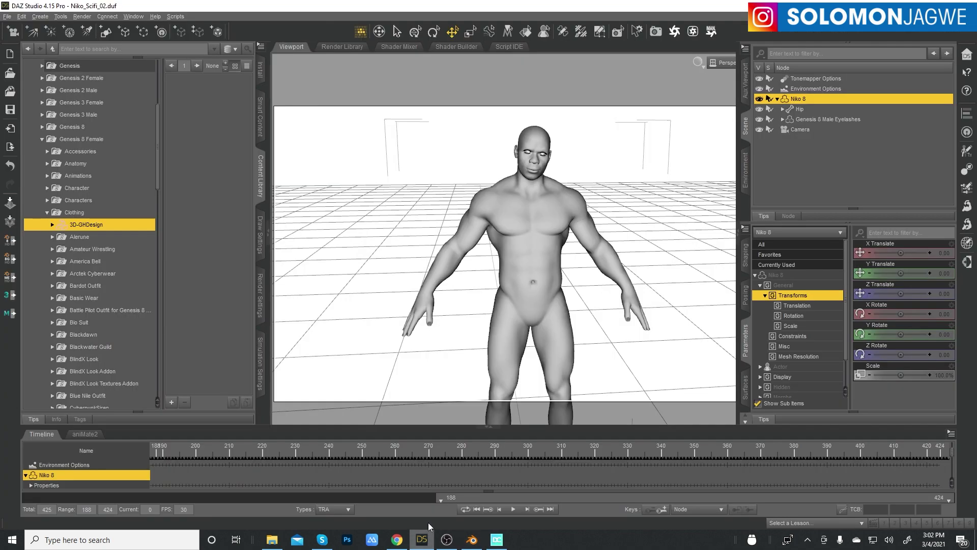
left_click(472, 540)
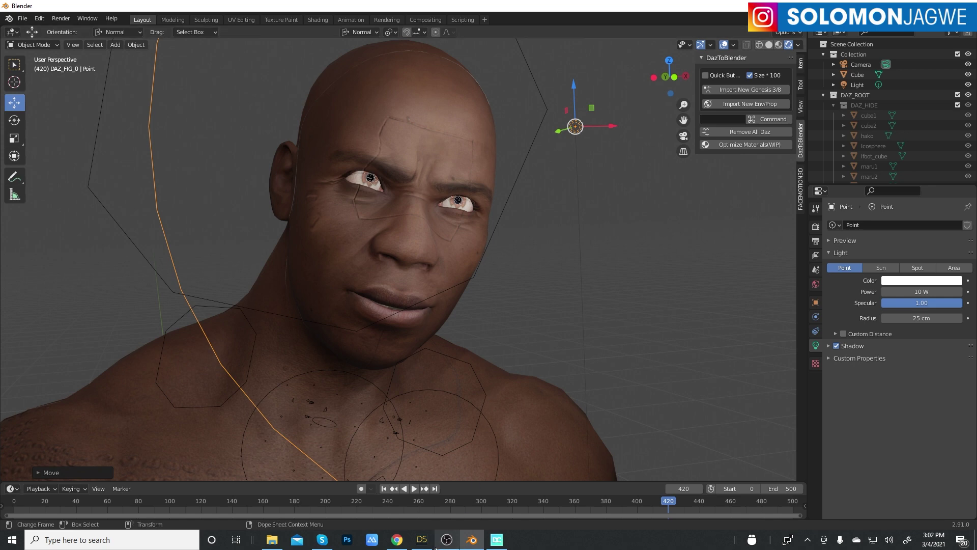
left_click(421, 541)
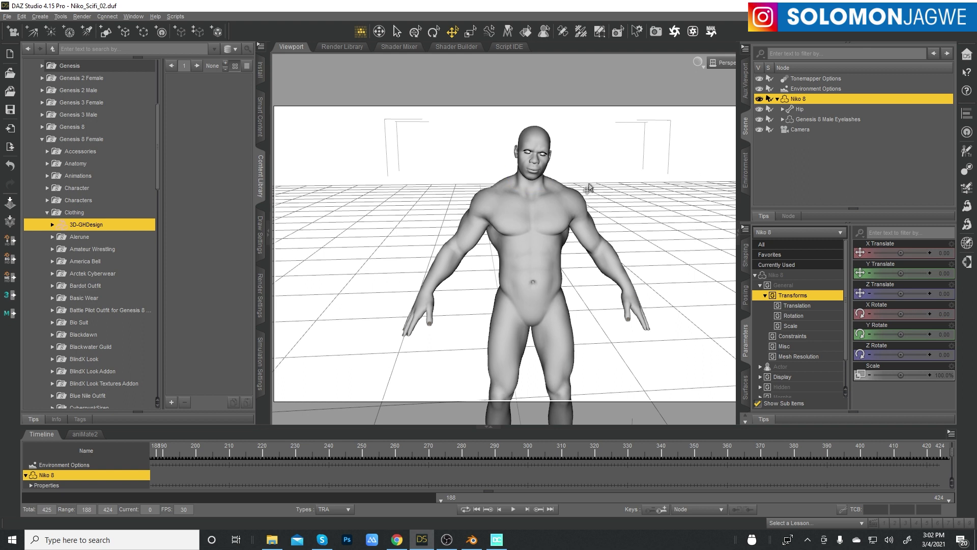
mouse_move(474, 544)
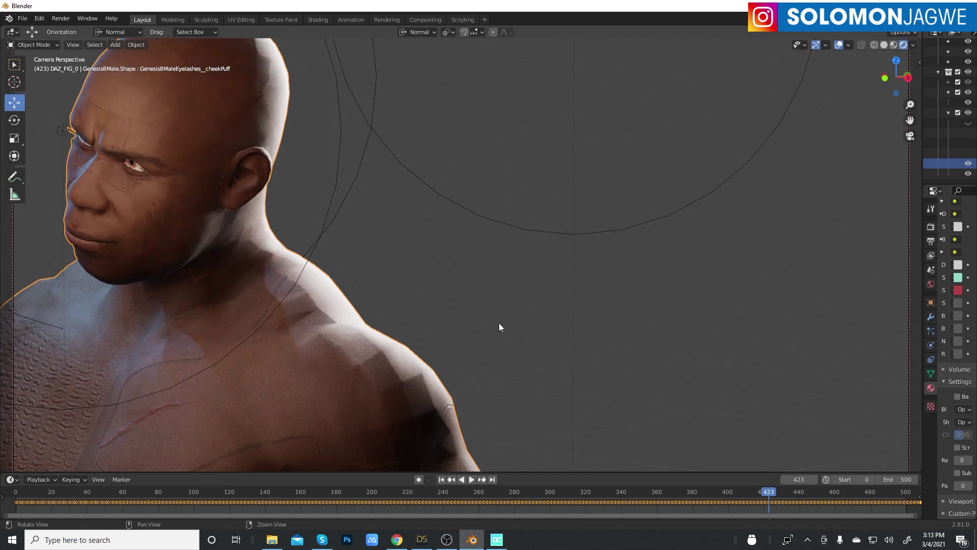
middle_click_drag(499, 327, 670, 340)
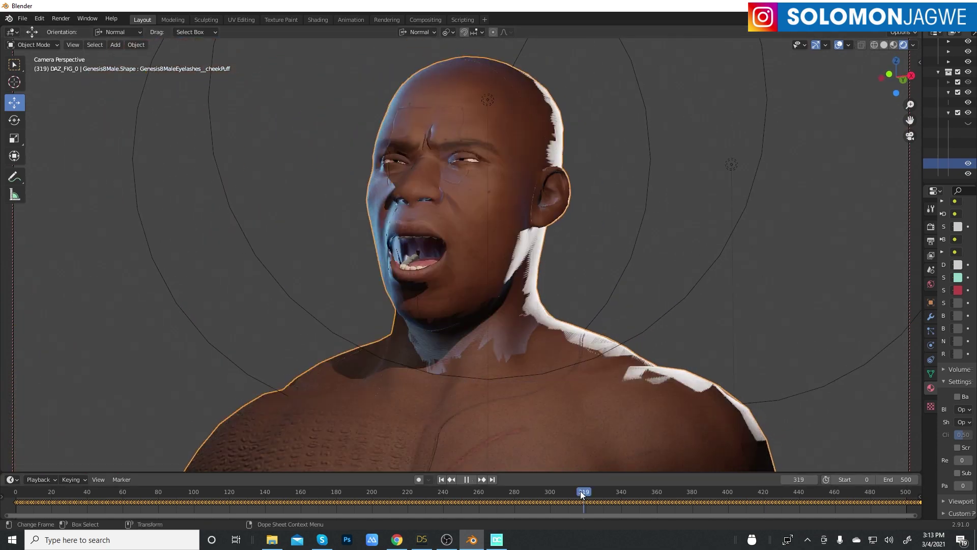
Step: Jump the playhead back to frame 257, play, then scrub back to frame 93
left_click_drag(578, 490, 473, 486)
key("space")
left_click_drag(414, 484, 752, 496)
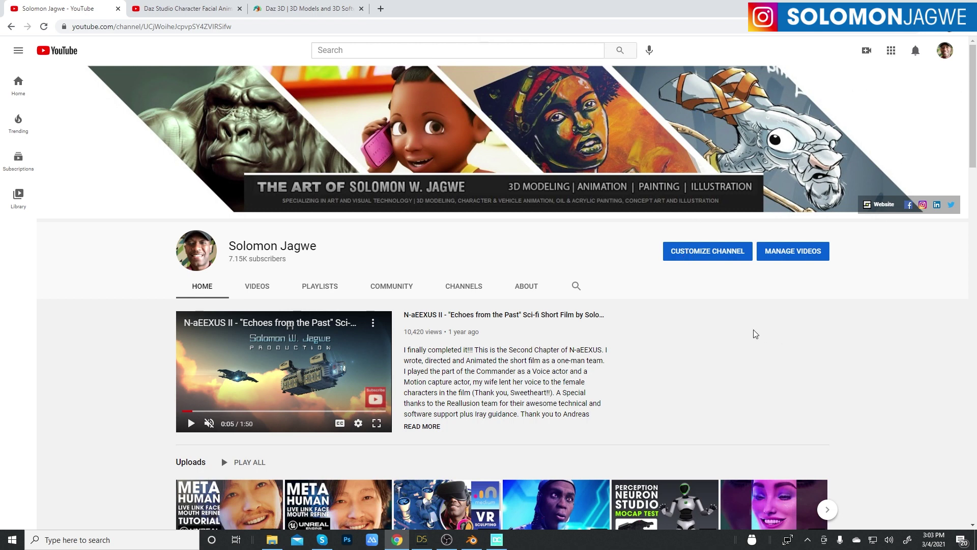
Step: Scroll the YouTube channel page down to the Uploads row
scroll(755, 331, "down", 1)
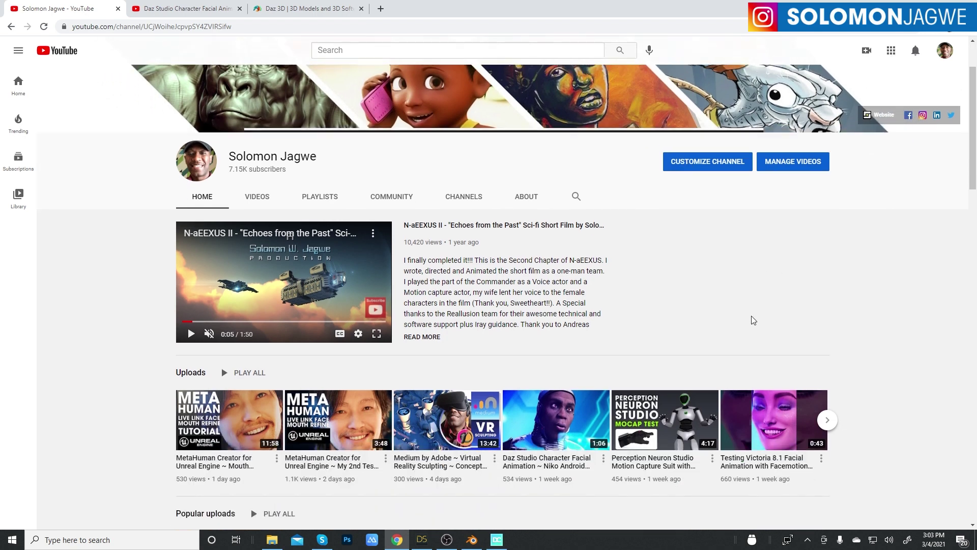